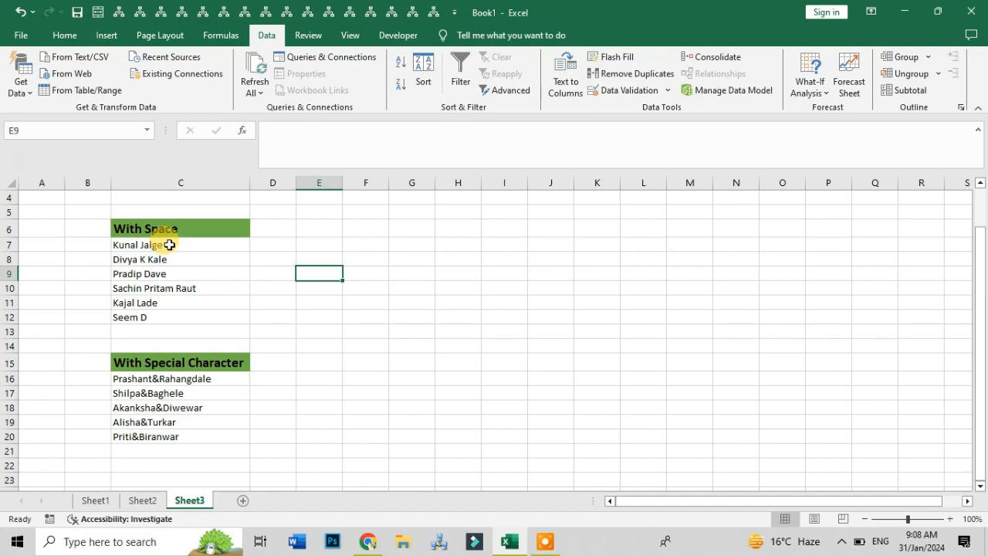
Step: Split the names in C7:C12 in place with Text to Columns, adding Space as a delimiter and keeping the General format
drag(169, 245, 152, 318)
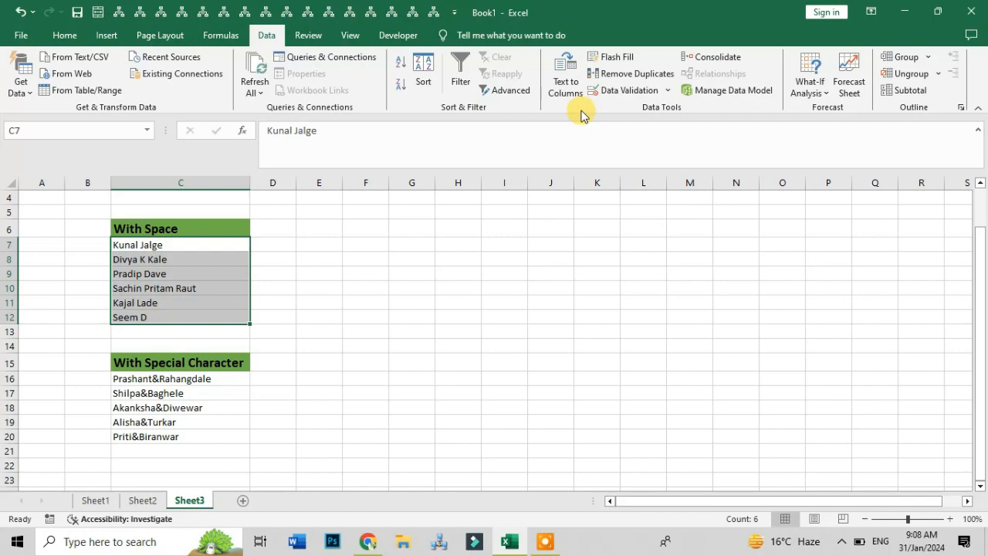
click(566, 75)
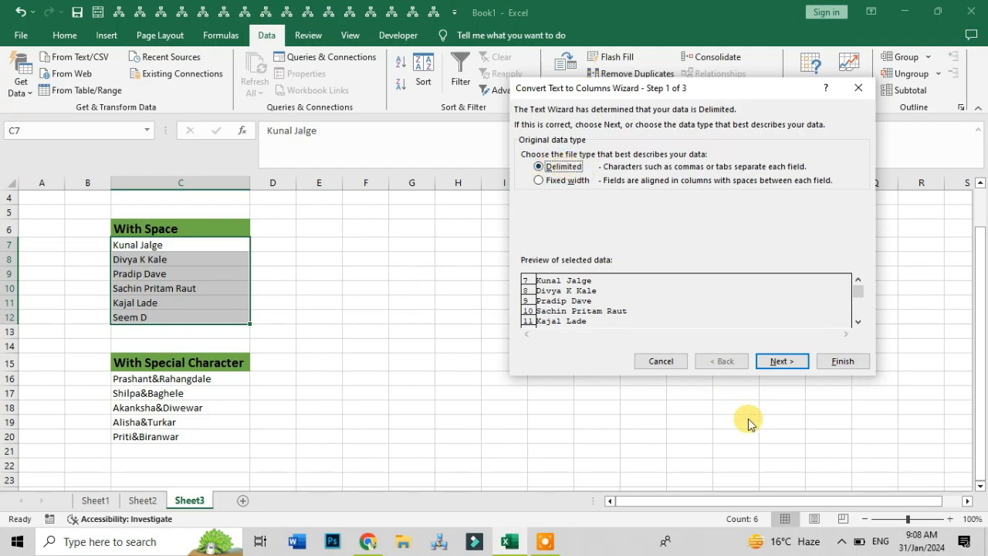
click(792, 367)
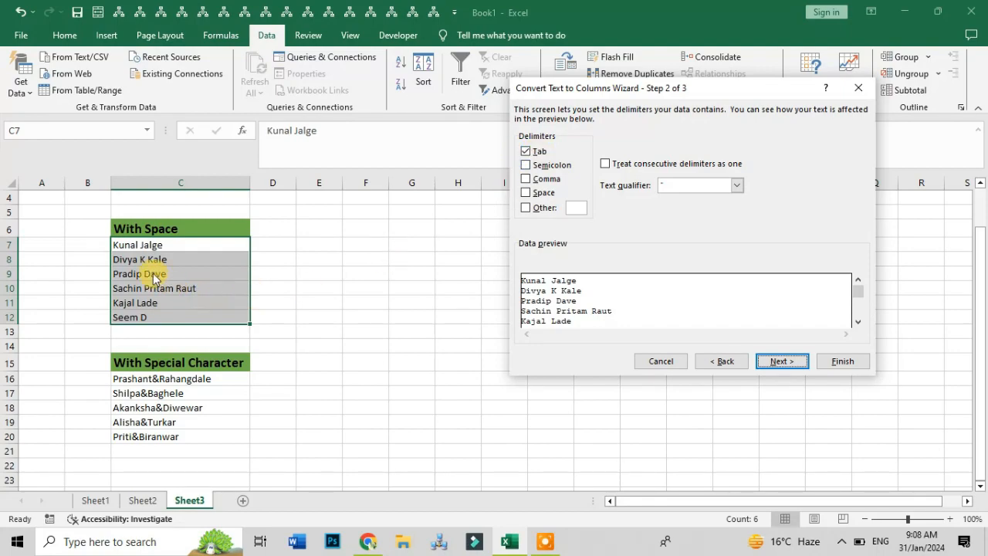
click(526, 193)
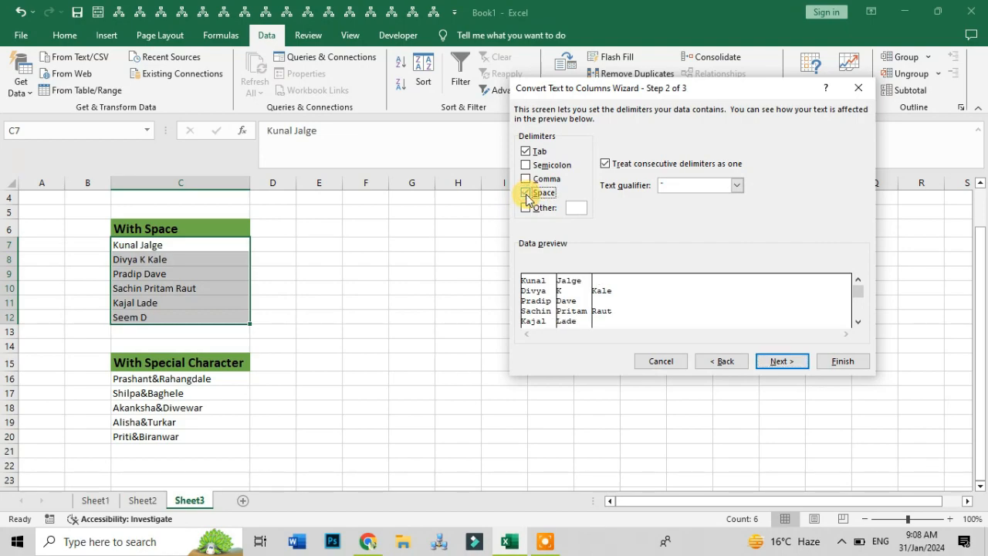
click(783, 363)
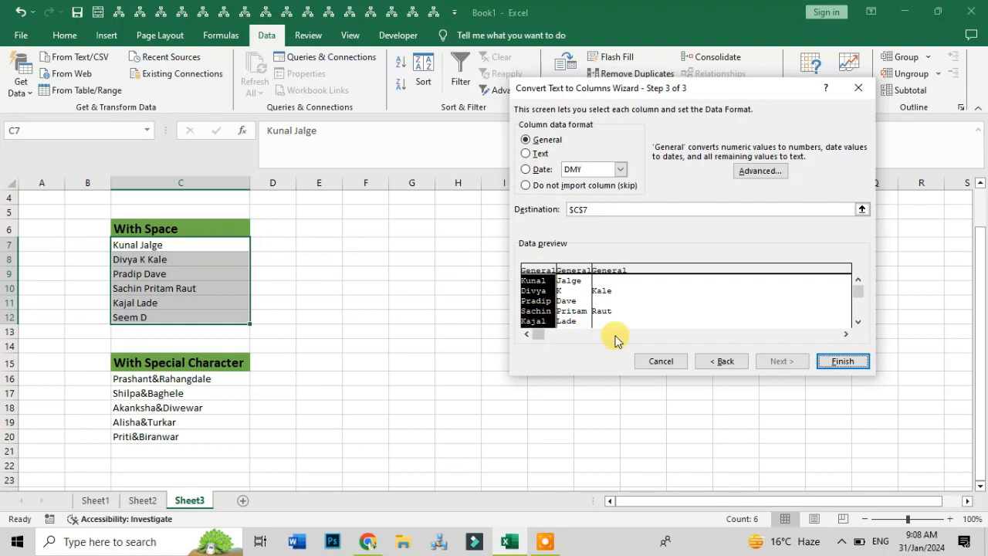
click(831, 366)
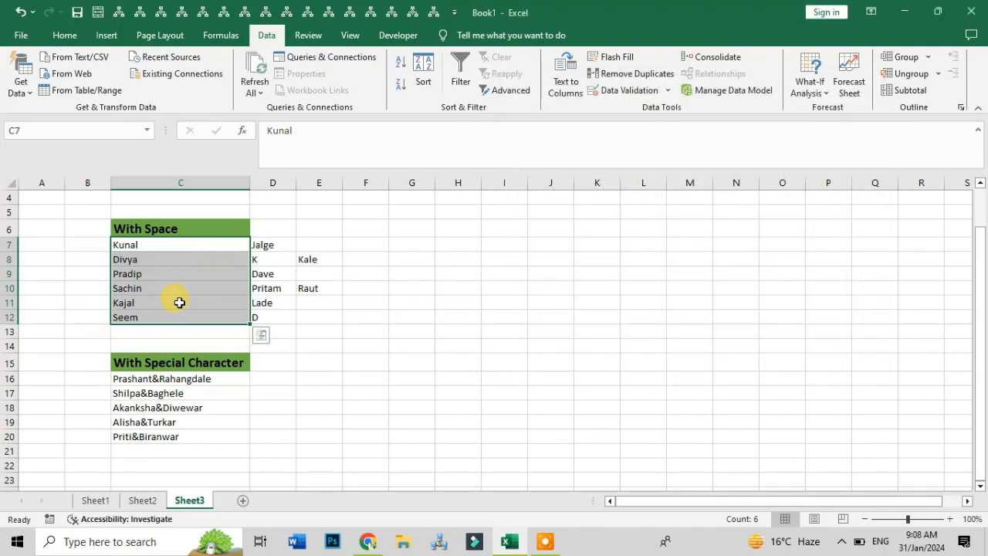
Step: Examine how the name parts are distributed over the cells C7:E12
click(325, 257)
drag(203, 245, 220, 304)
drag(263, 245, 262, 318)
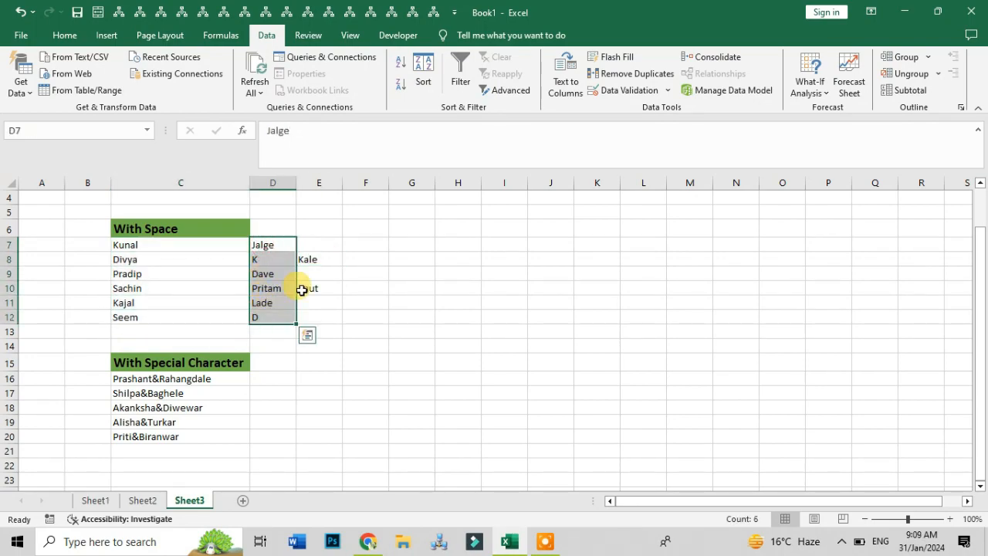
drag(313, 245, 317, 303)
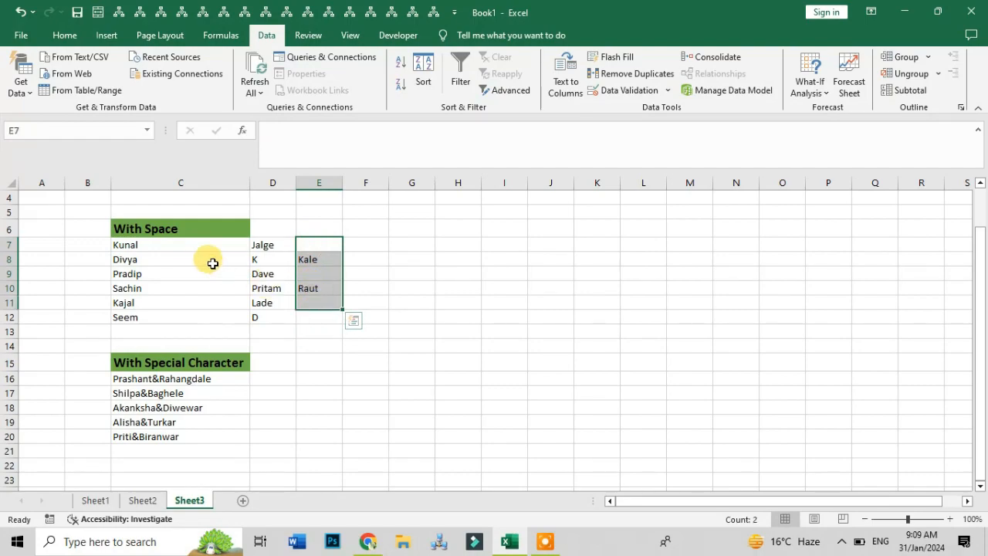
drag(197, 248, 314, 319)
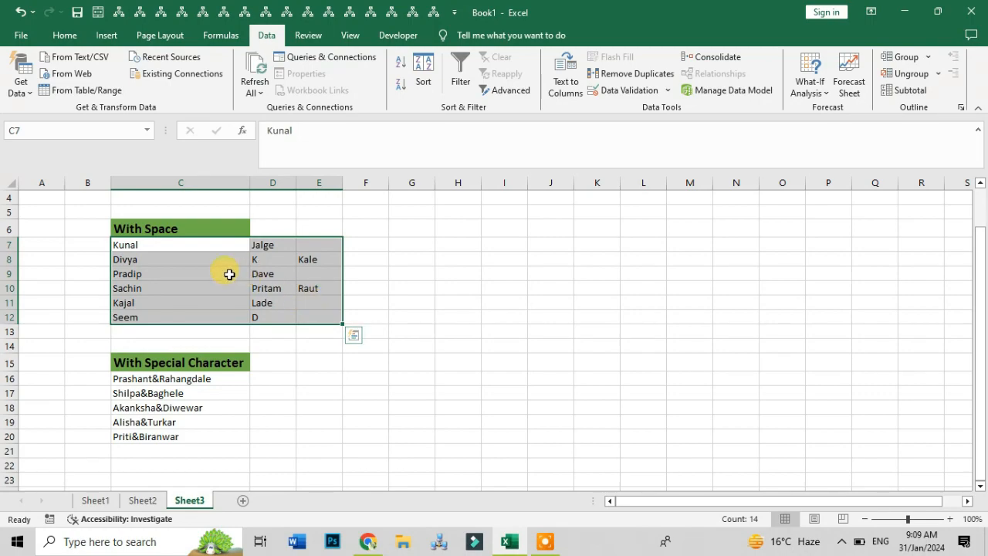
click(206, 274)
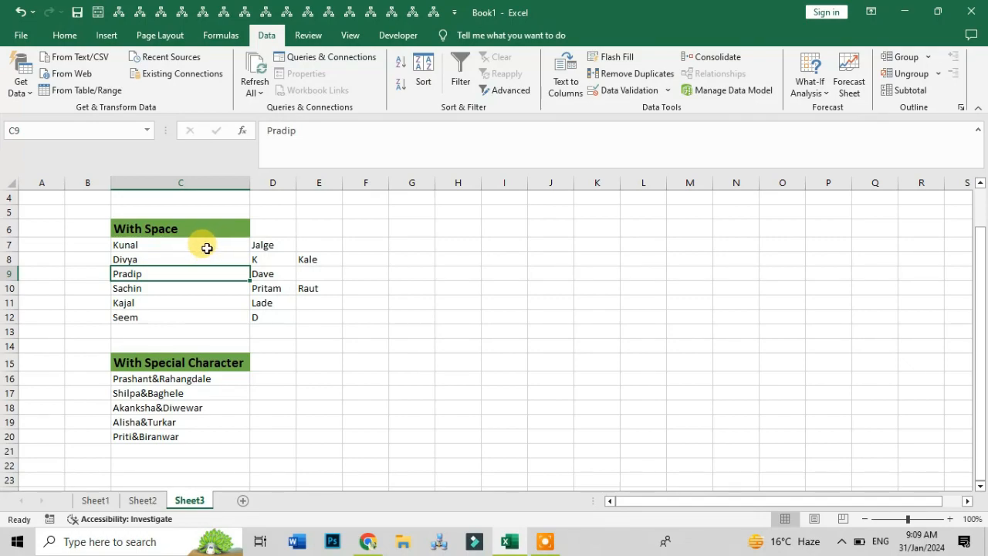
Step: Undo the in-place split of the names under With Space
drag(206, 248, 208, 315)
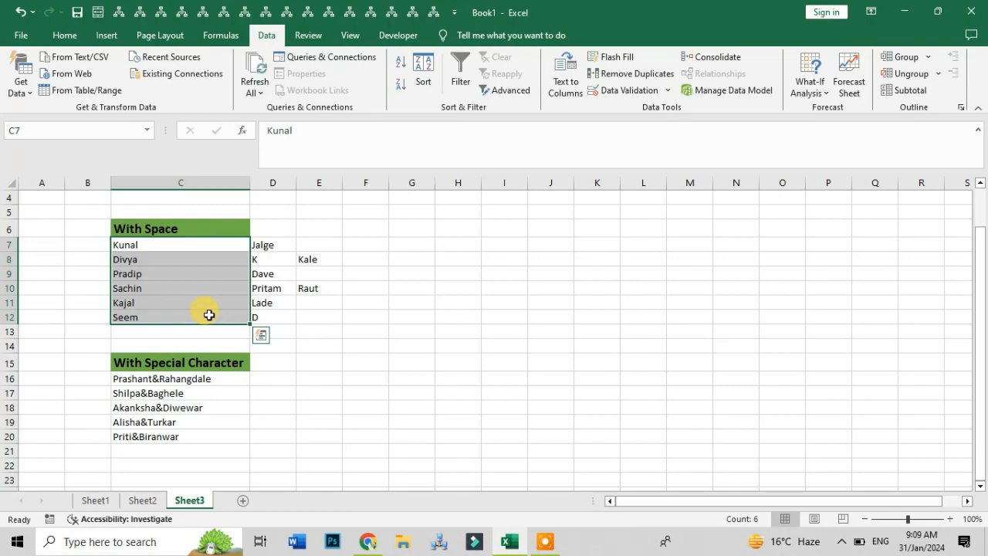
click(22, 13)
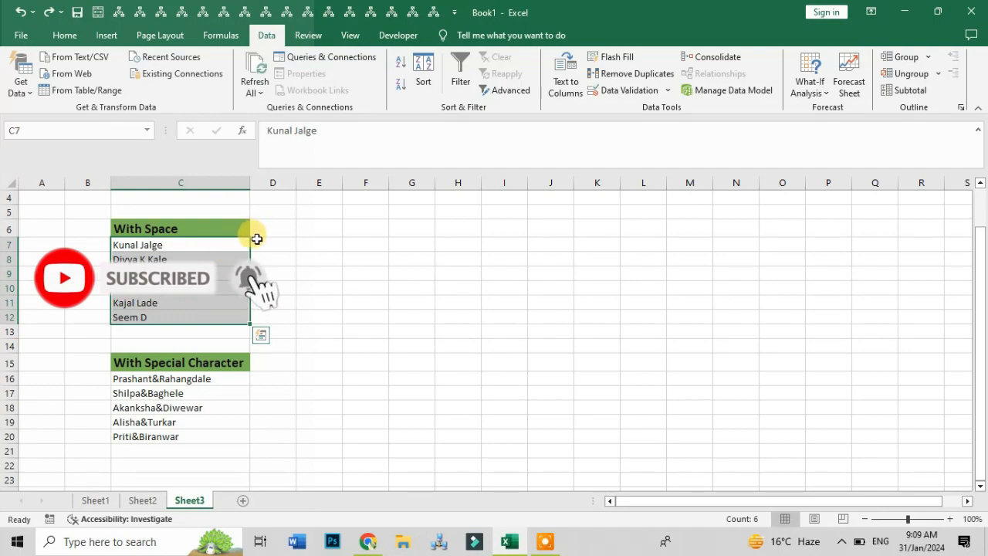
drag(210, 241, 215, 307)
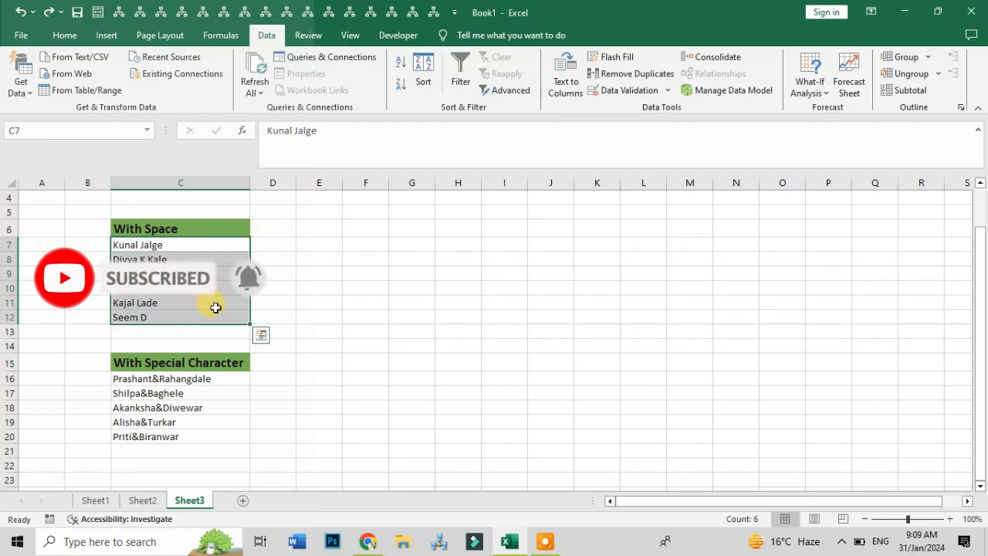
click(306, 243)
click(368, 244)
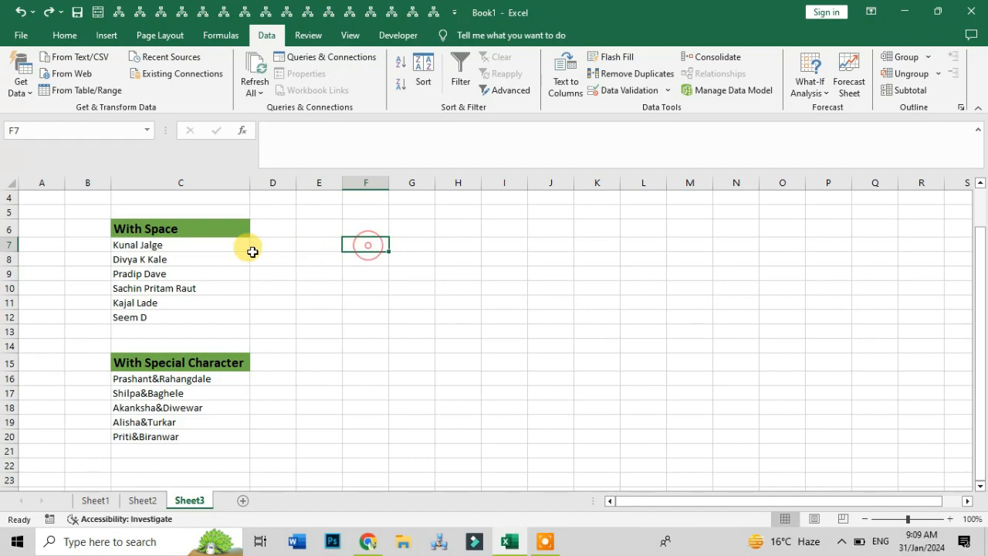
Step: Split the names in C7:C12 with Text to Columns, delimited by spaces, with cell E7 as the destination
drag(205, 244, 207, 312)
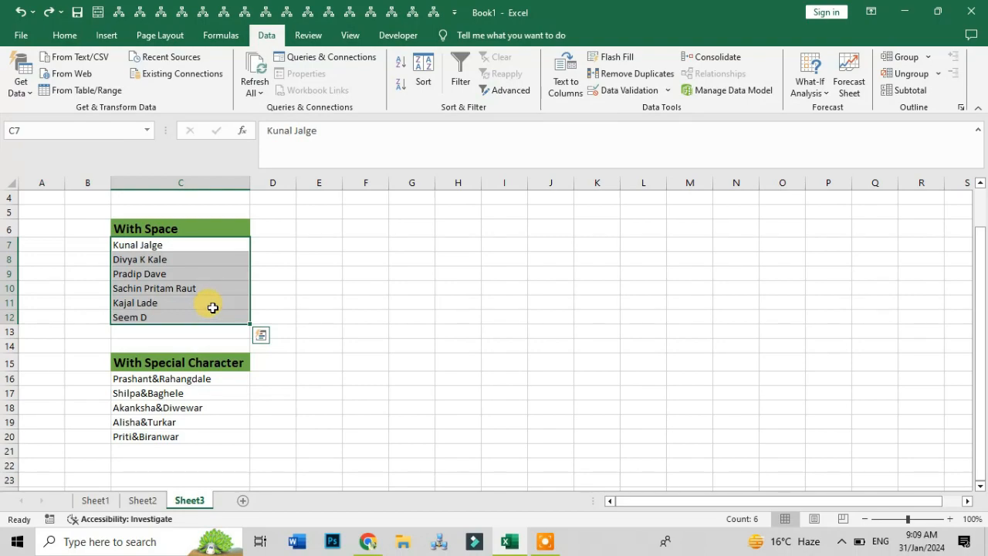
click(563, 71)
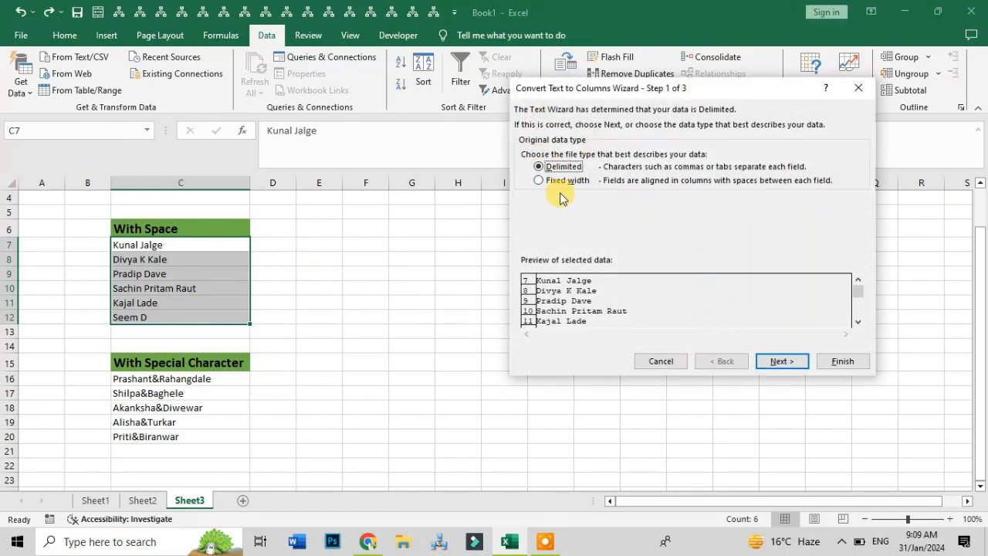
click(776, 359)
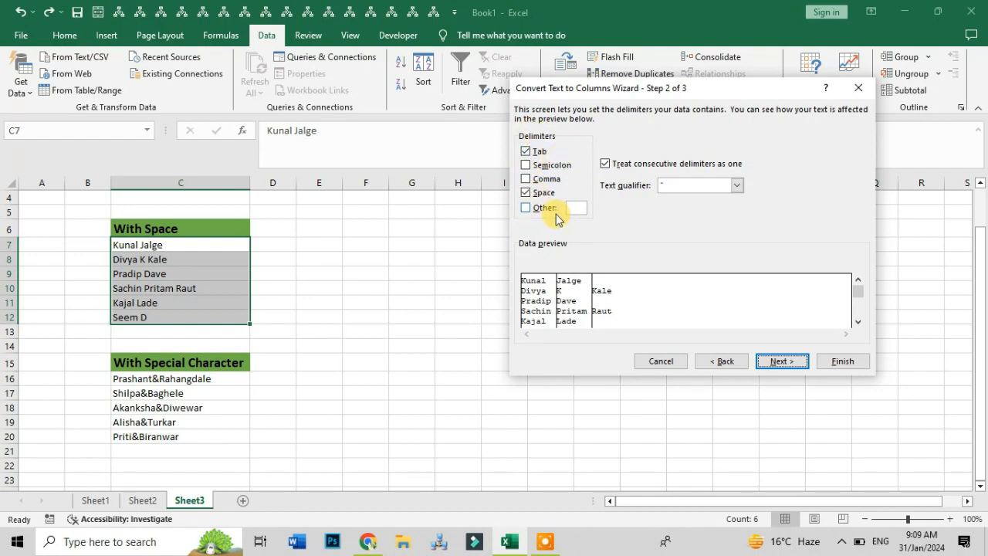
click(781, 361)
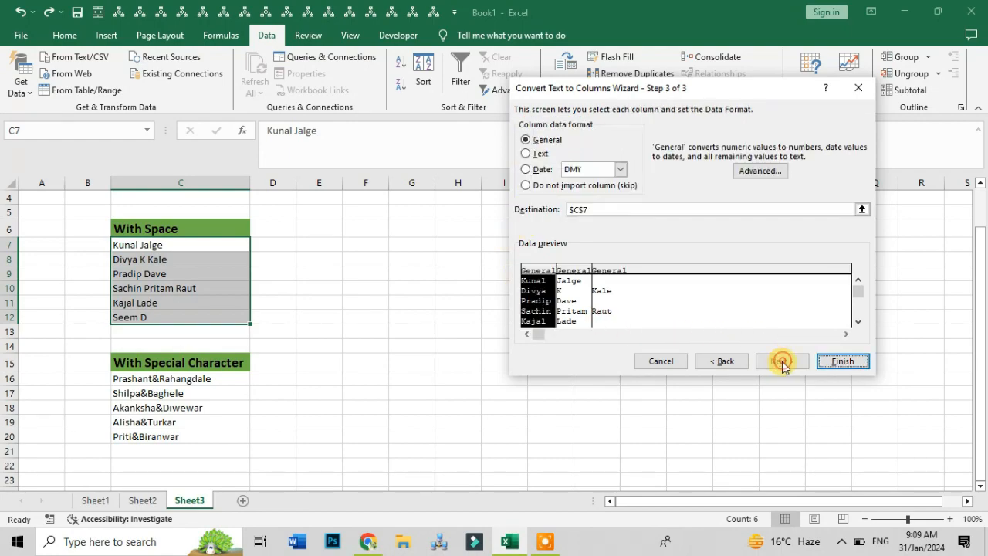
click(590, 210)
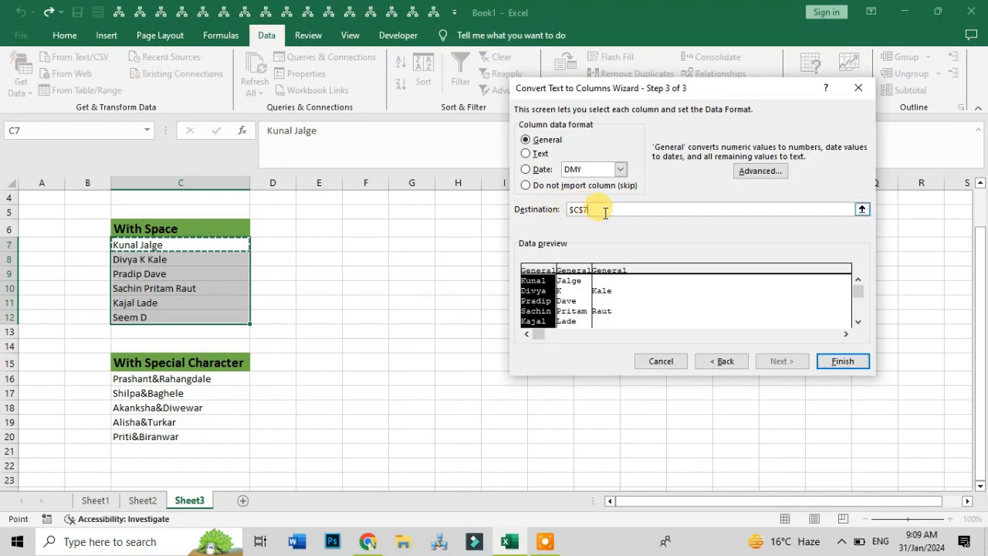
key(BackSpace)
key(BackSpace)
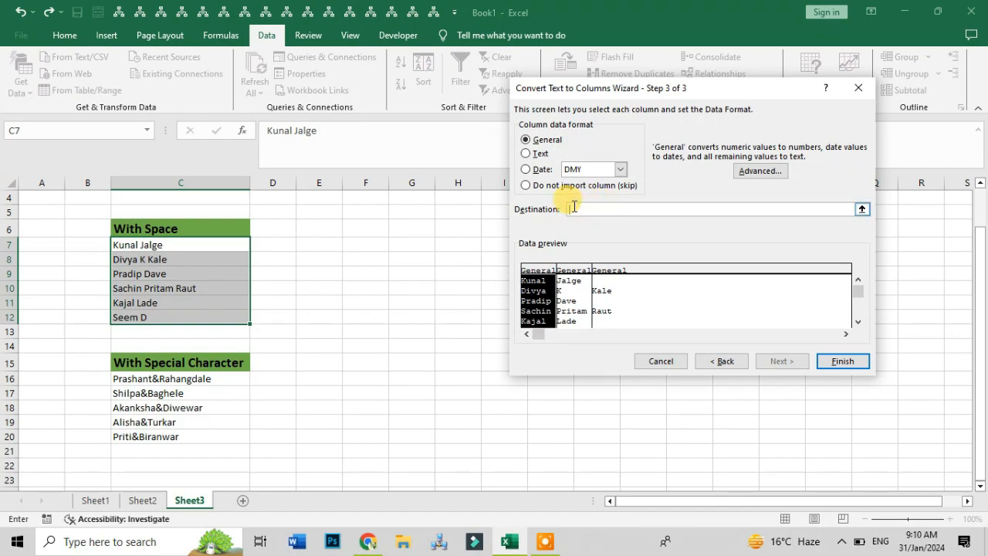
click(306, 245)
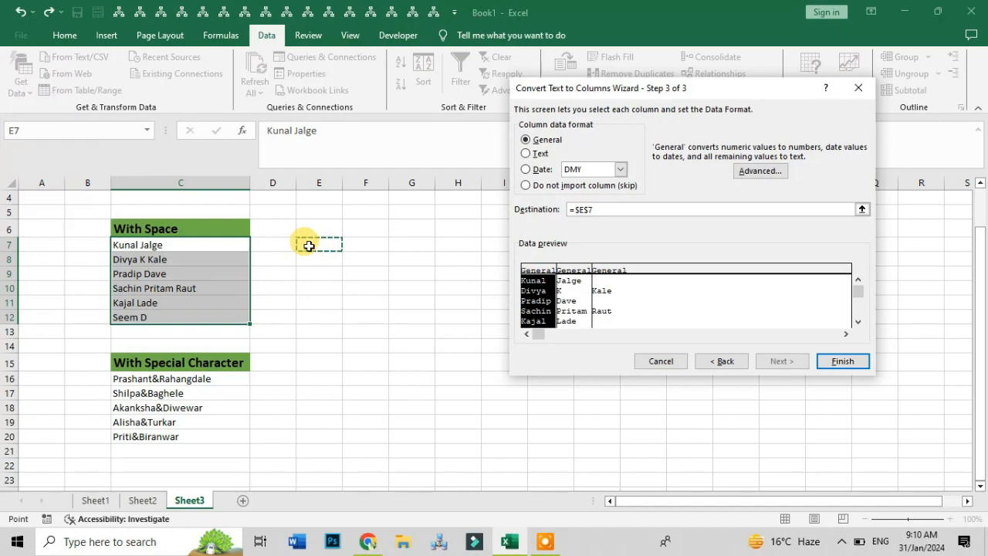
click(840, 362)
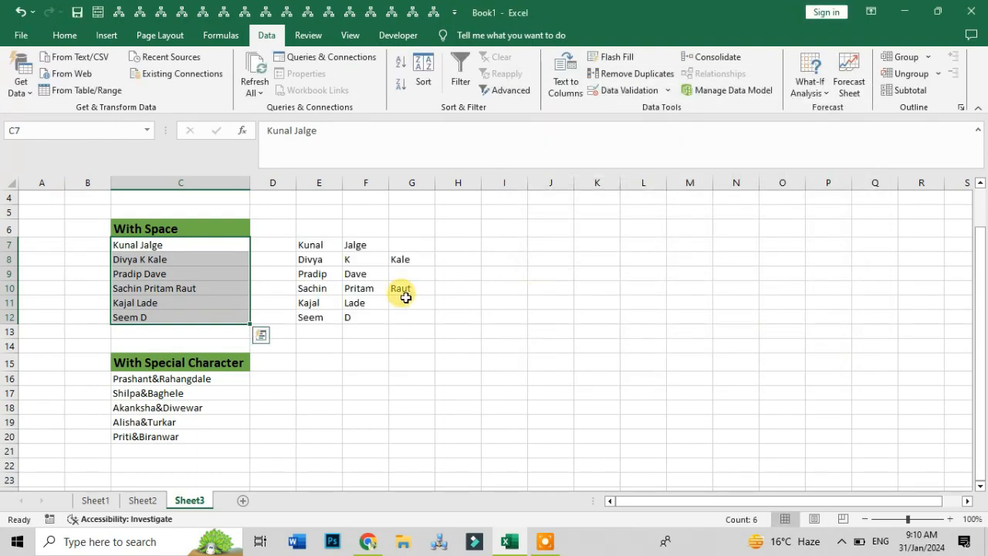
Step: Compare the original full names in C7:C12 with the separated name parts in E7:G12
drag(197, 247, 191, 313)
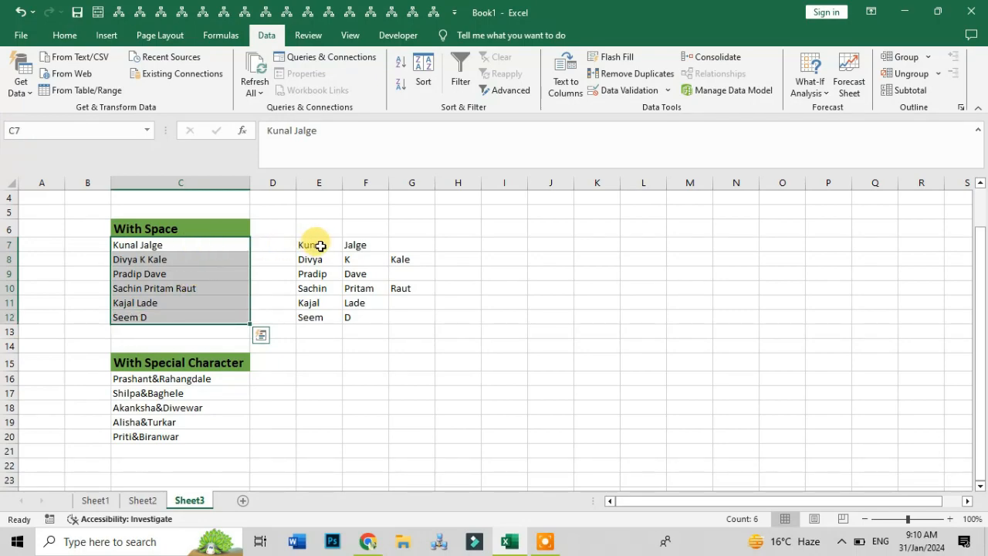
drag(312, 245, 432, 309)
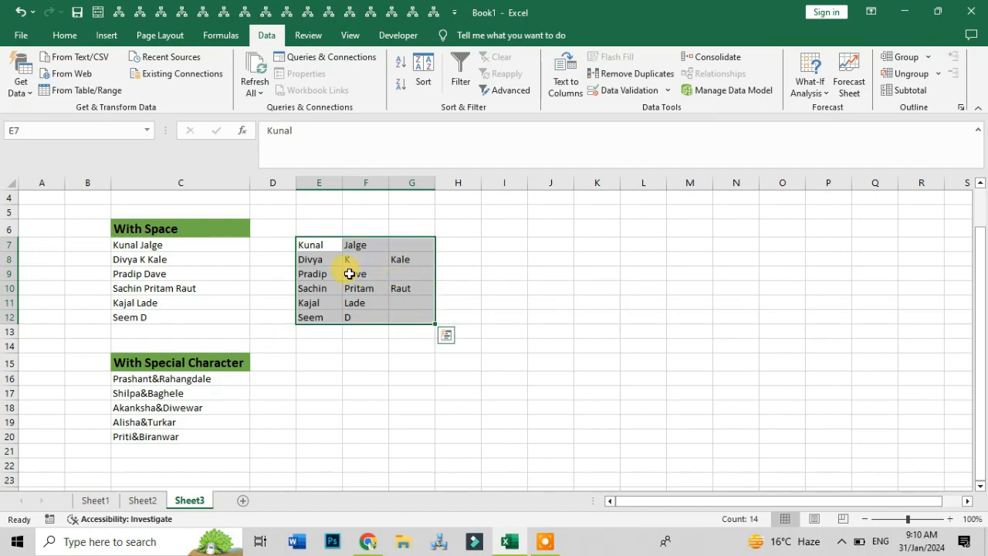
click(328, 244)
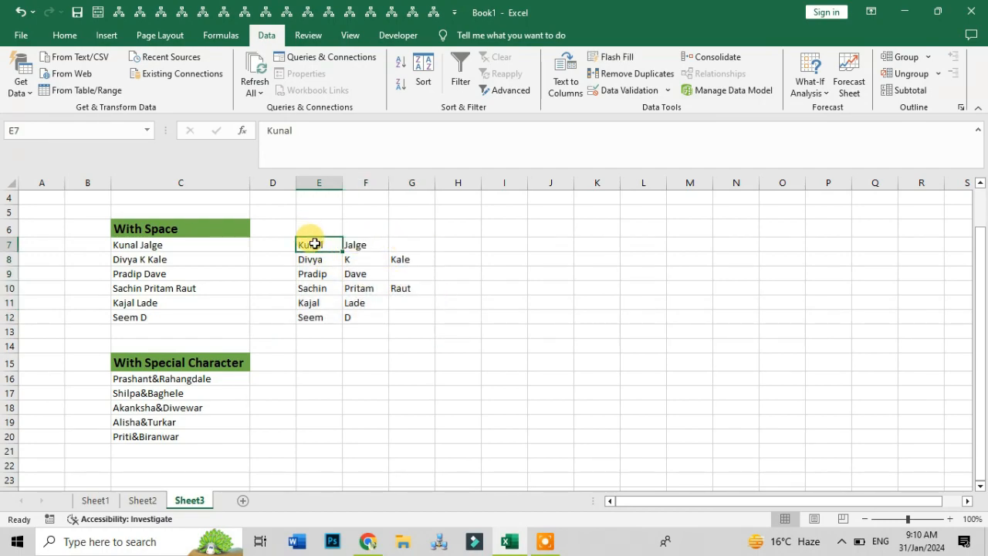
drag(315, 243, 403, 311)
click(333, 245)
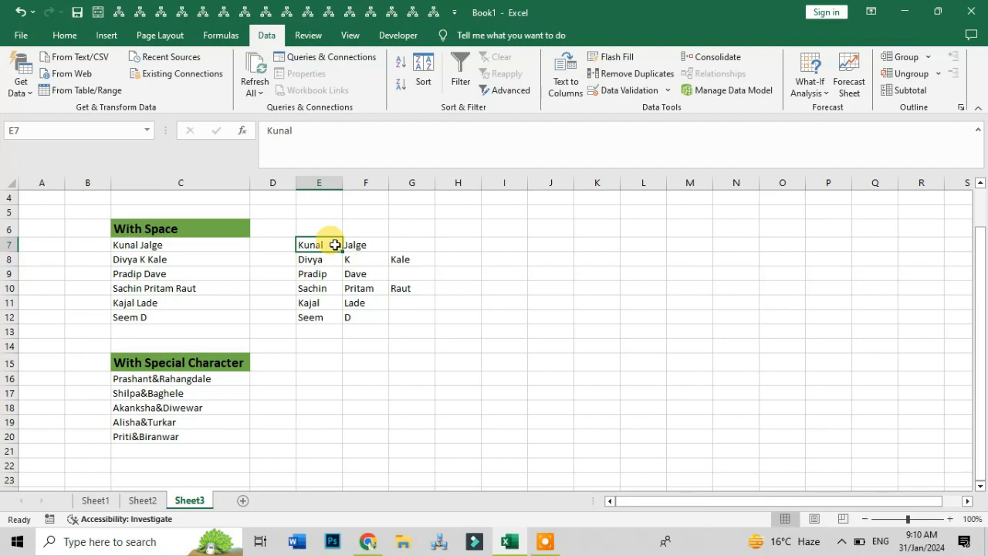
Step: Set up a delimited Text to Columns split of C16:C20, with the space delimiter off and & as the custom delimiter
scroll(239, 257, down, 1)
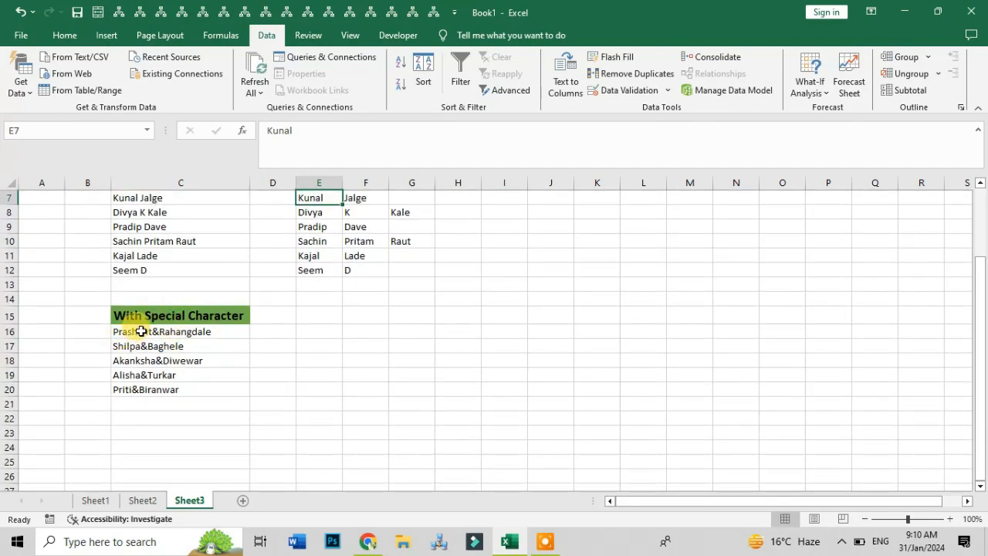
drag(142, 331, 151, 388)
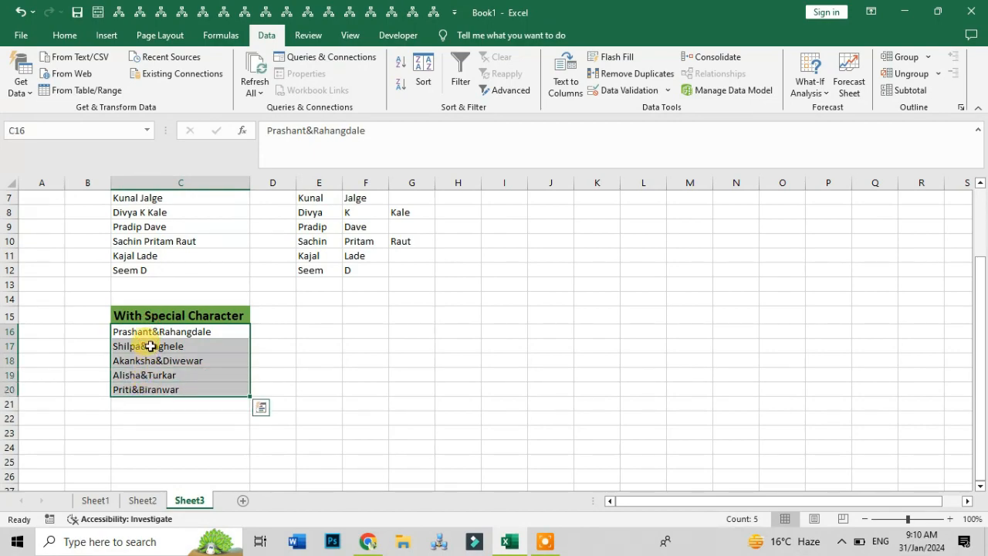
click(139, 332)
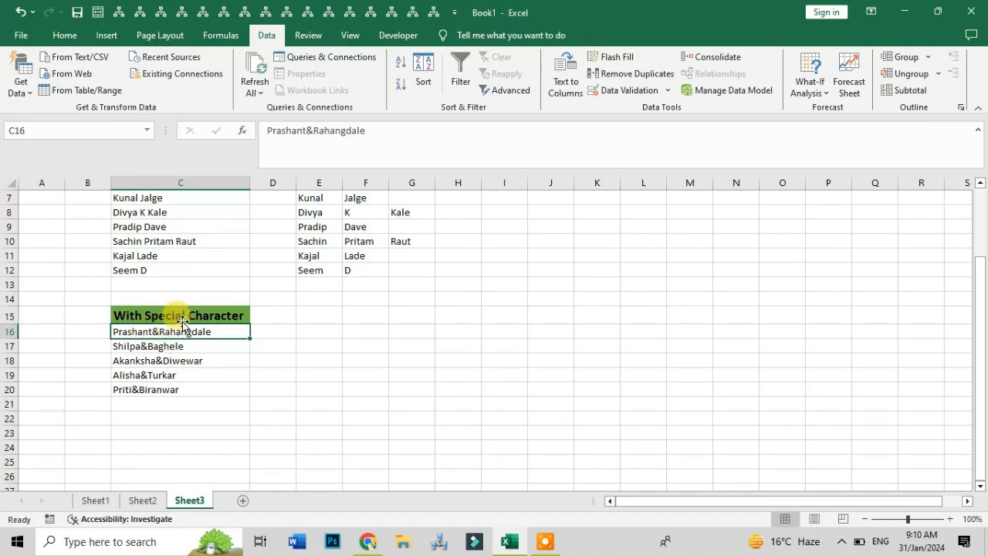
drag(189, 331, 206, 388)
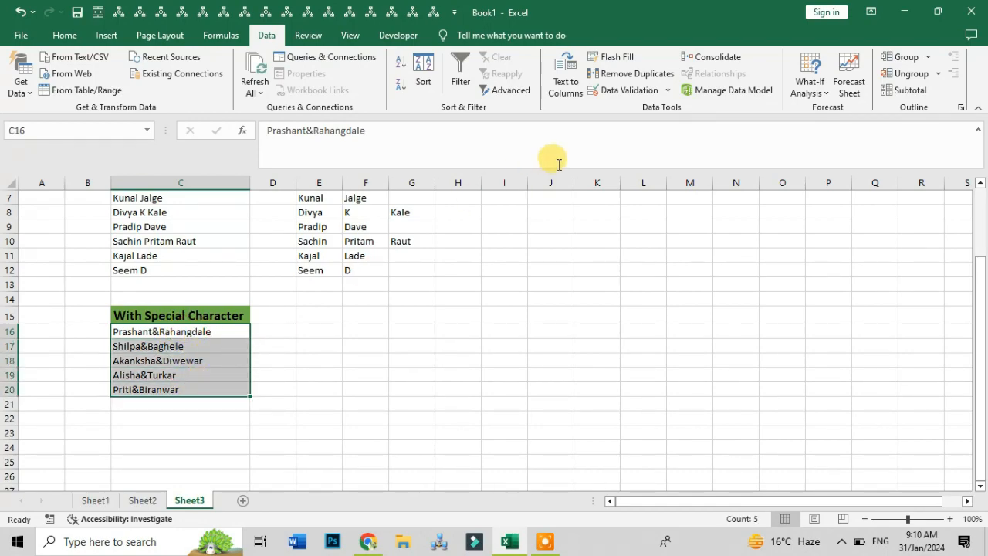
click(571, 71)
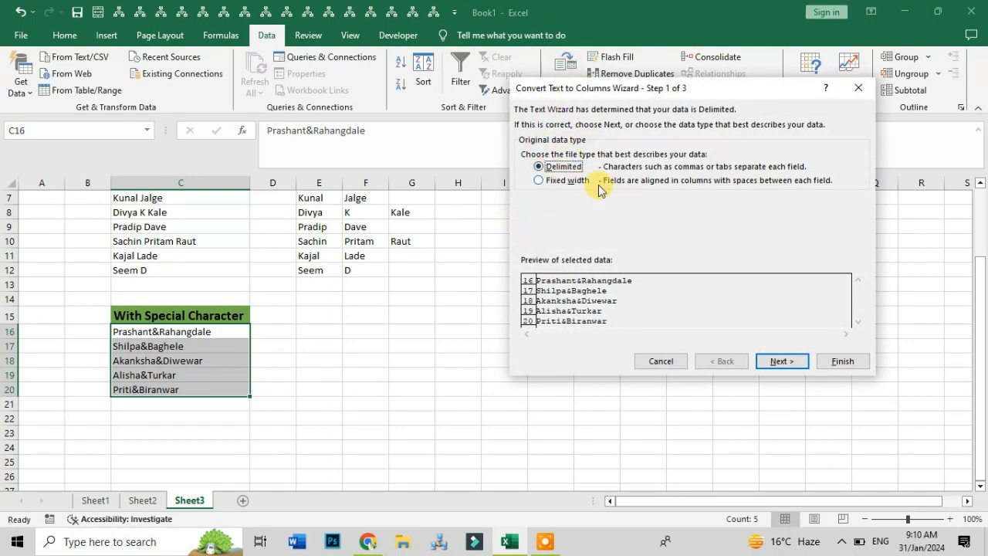
click(777, 360)
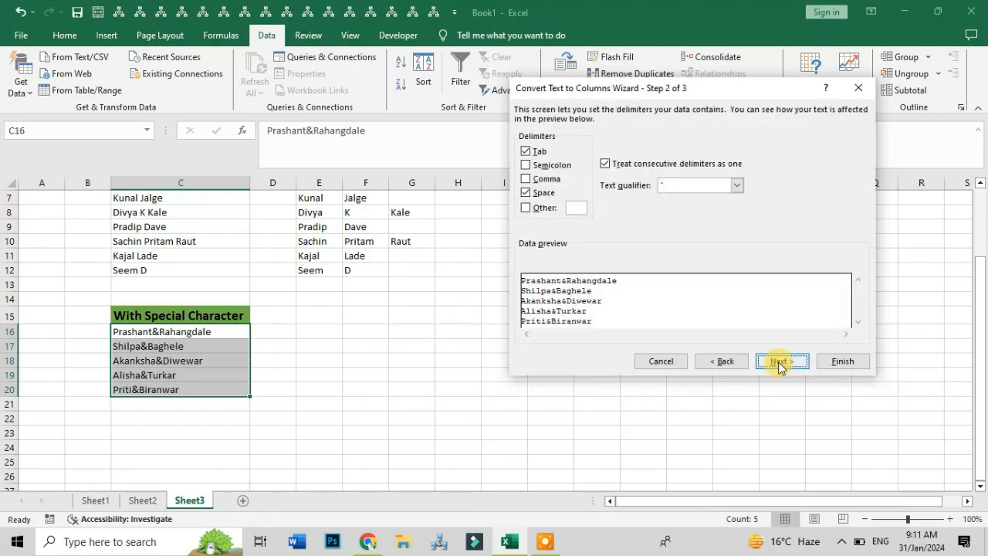
click(528, 194)
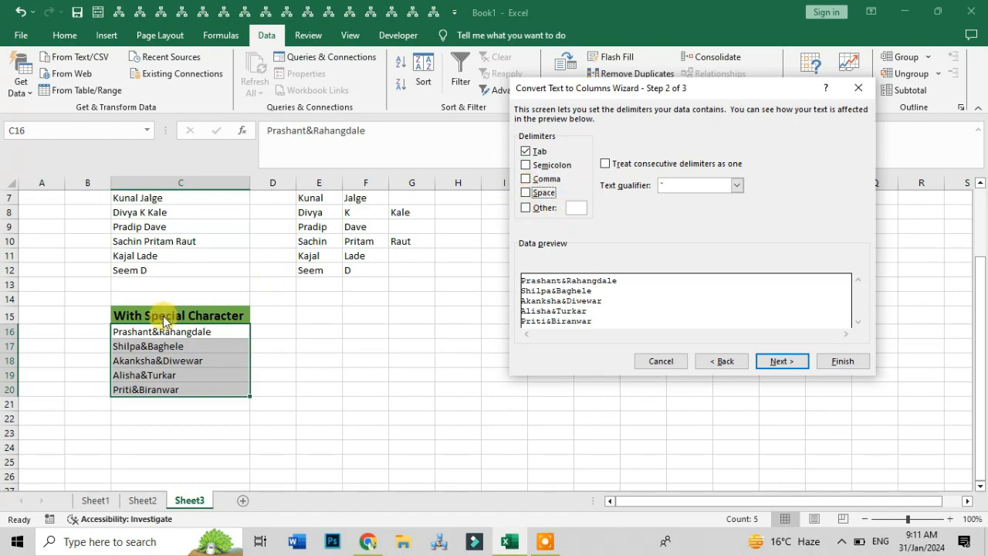
click(526, 208)
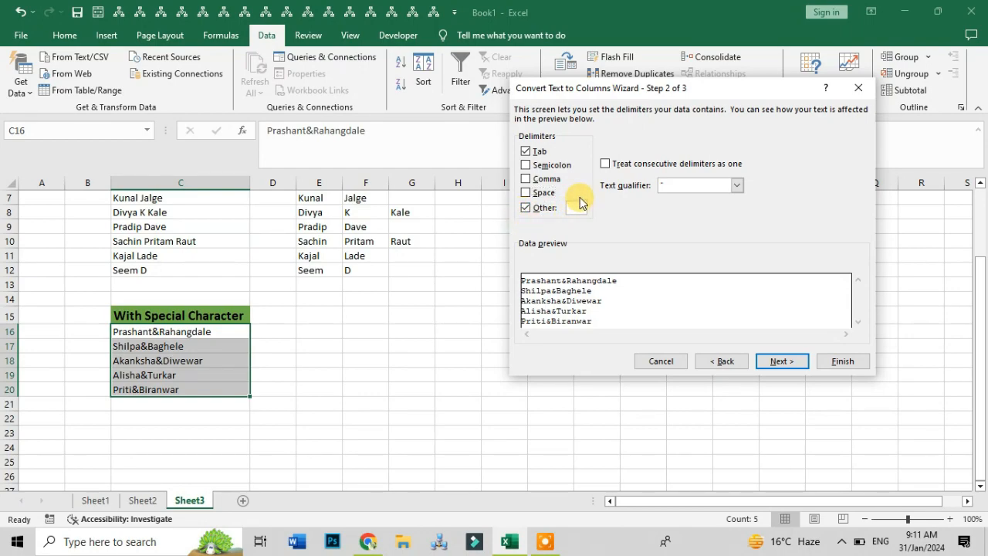
text(&)
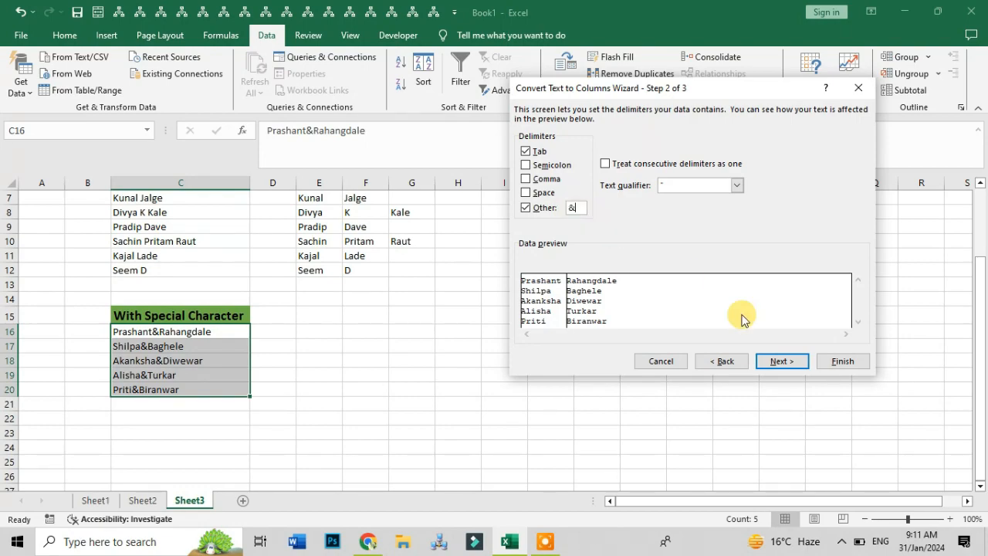
Step: Set the destination of the split to cell E16 and complete the conversion
click(781, 361)
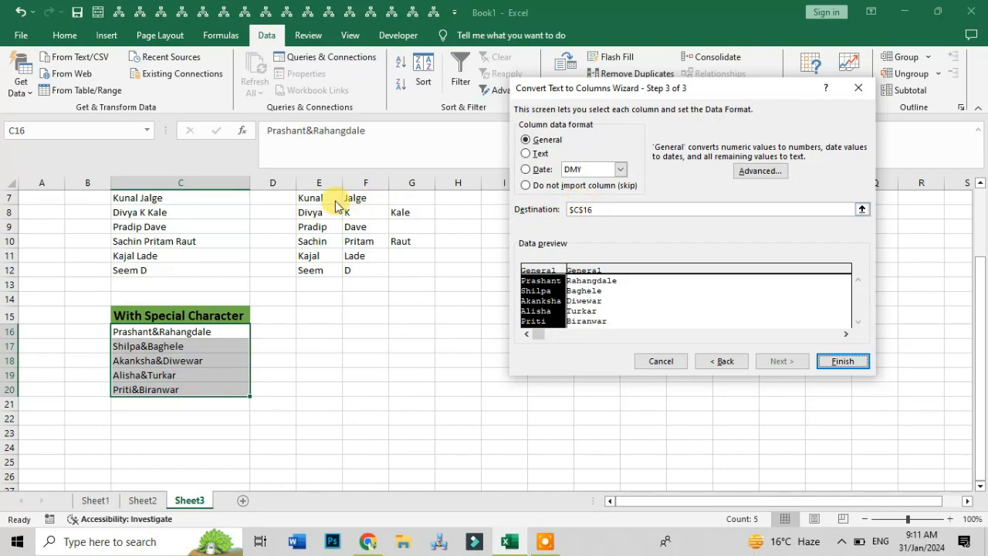
drag(604, 212, 570, 211)
key(BackSpace)
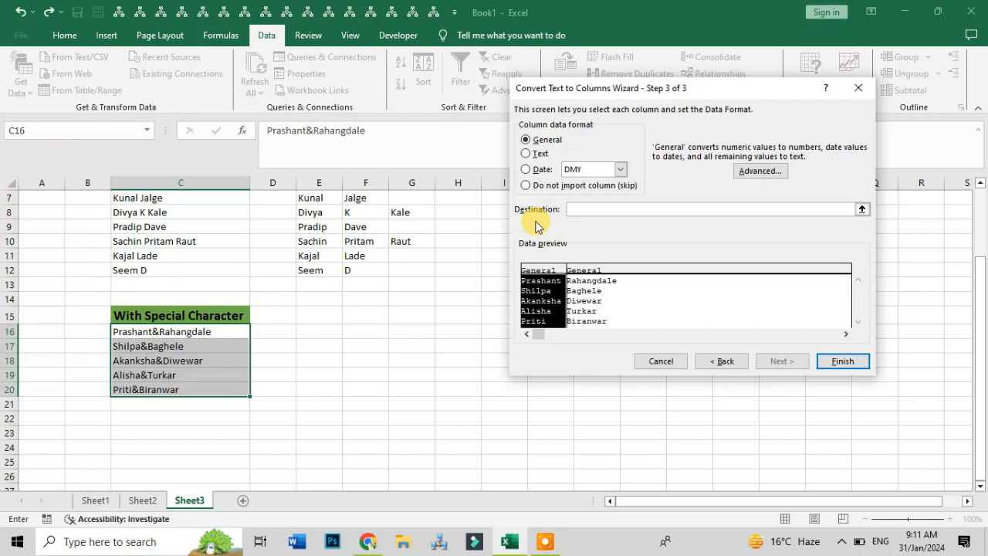
click(315, 331)
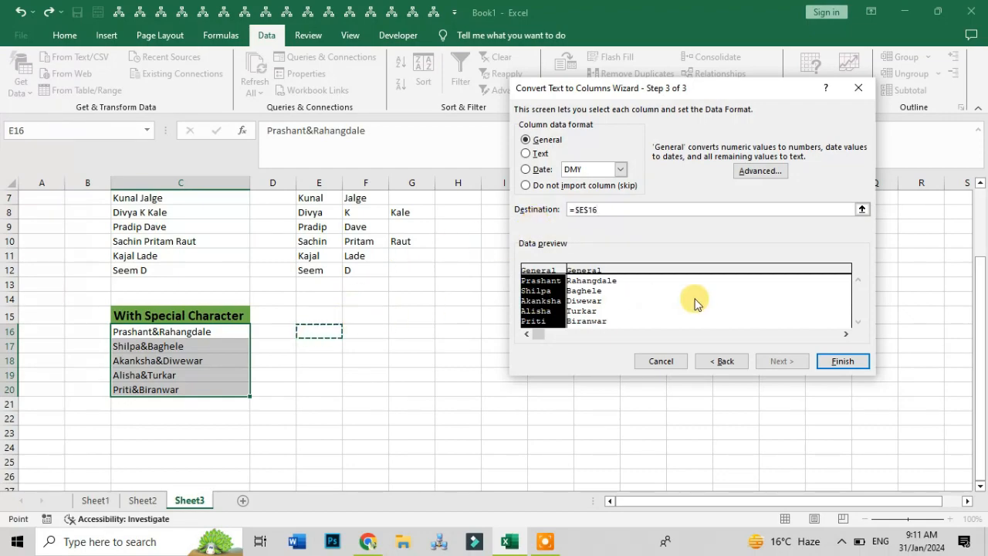
click(840, 360)
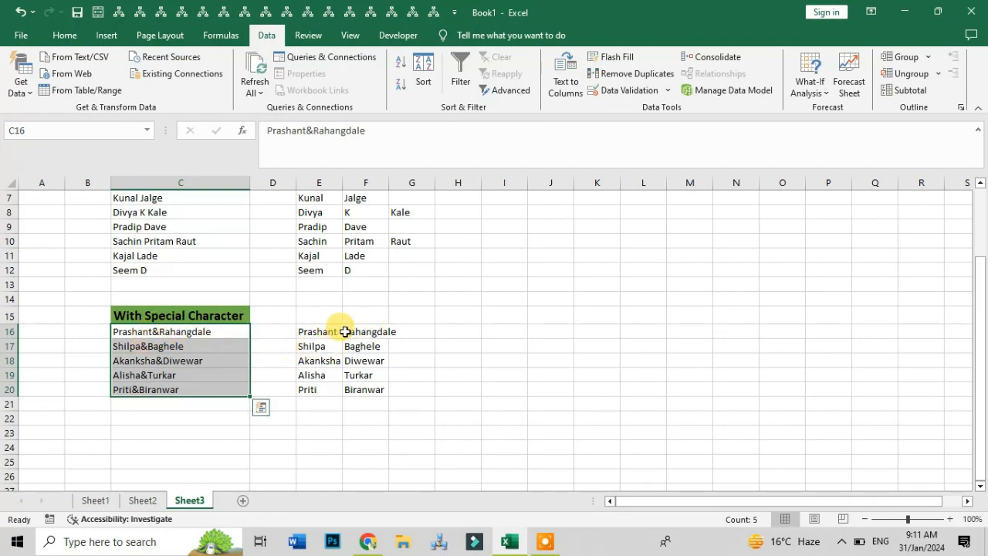
Step: Widen columns E and F so the split names fit within their cells
click(321, 344)
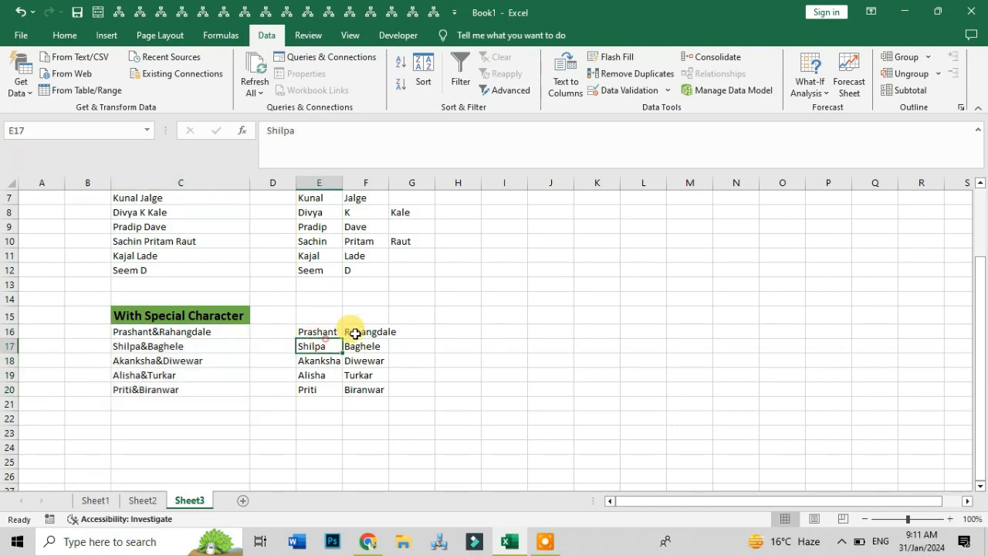
click(355, 331)
click(319, 334)
drag(342, 183, 428, 184)
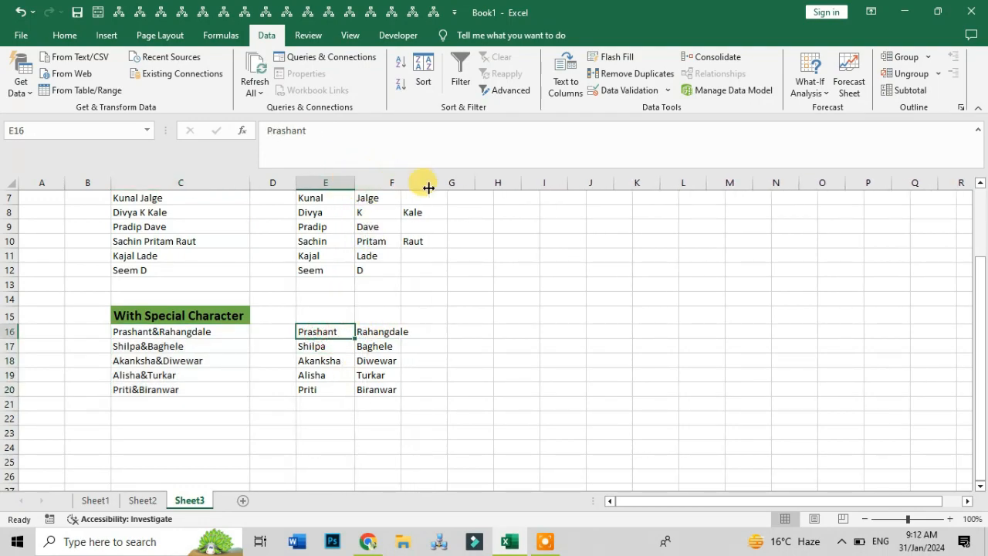
click(368, 345)
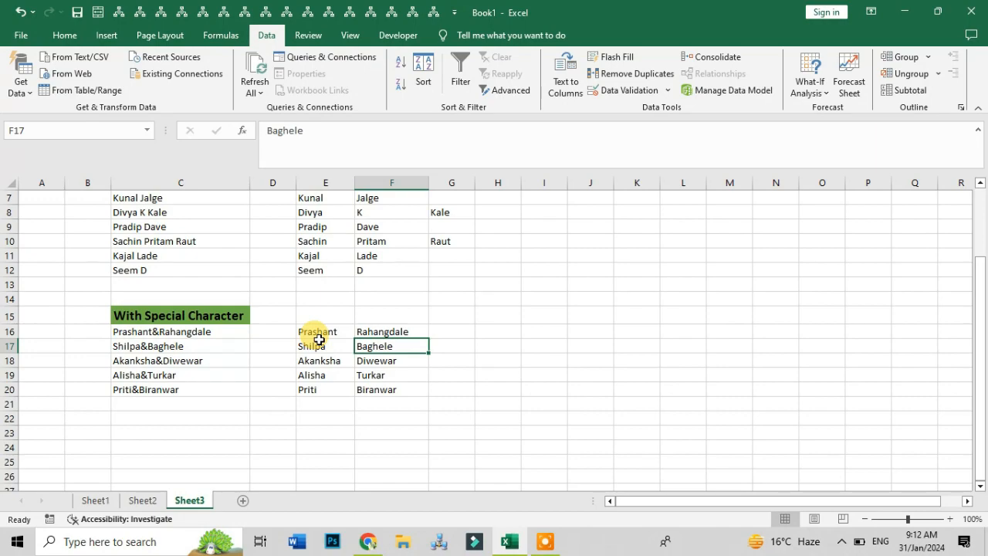
Step: Copy the With Space list in C6:C12 to cell I6 and widen column I to fit it
scroll(309, 341, up, 2)
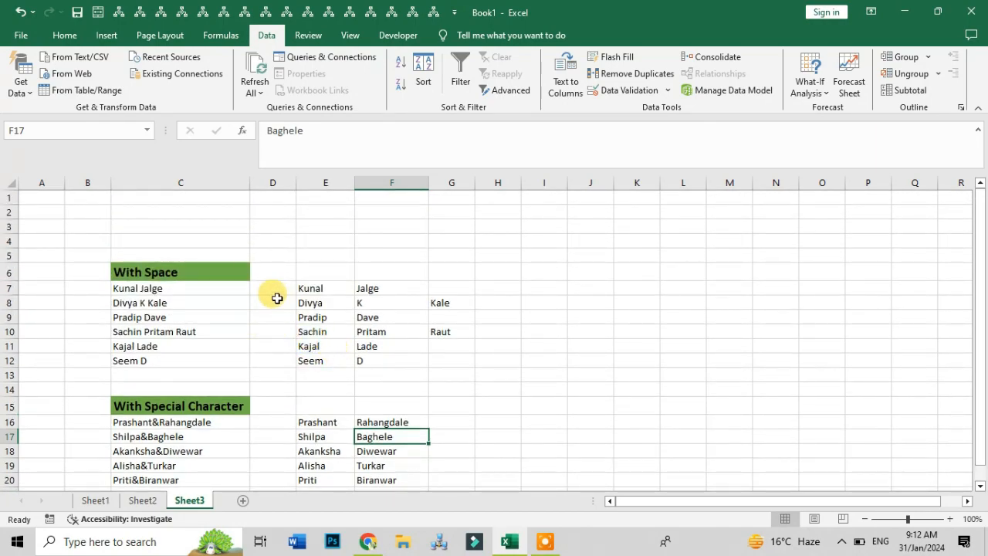
drag(203, 271, 203, 353)
key(ctrl+c)
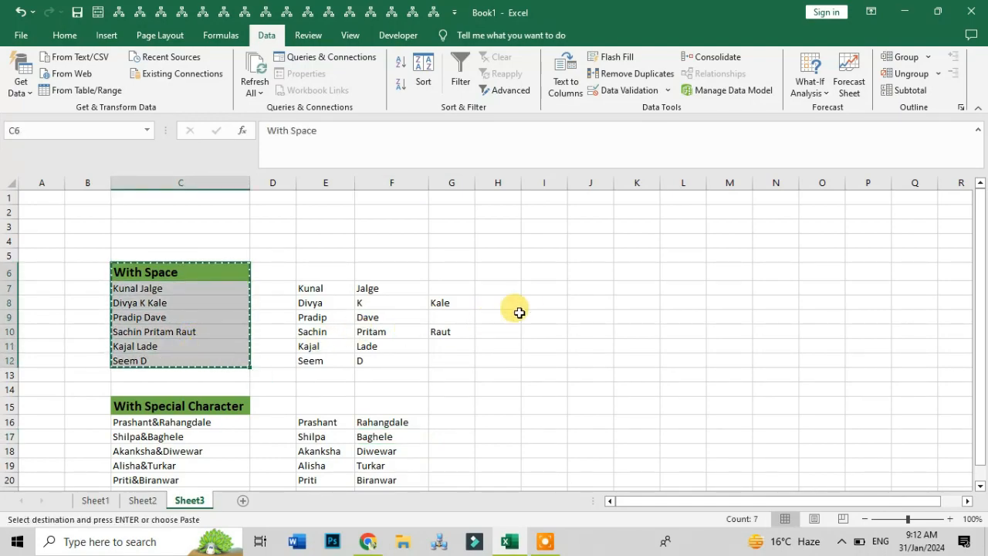
click(542, 275)
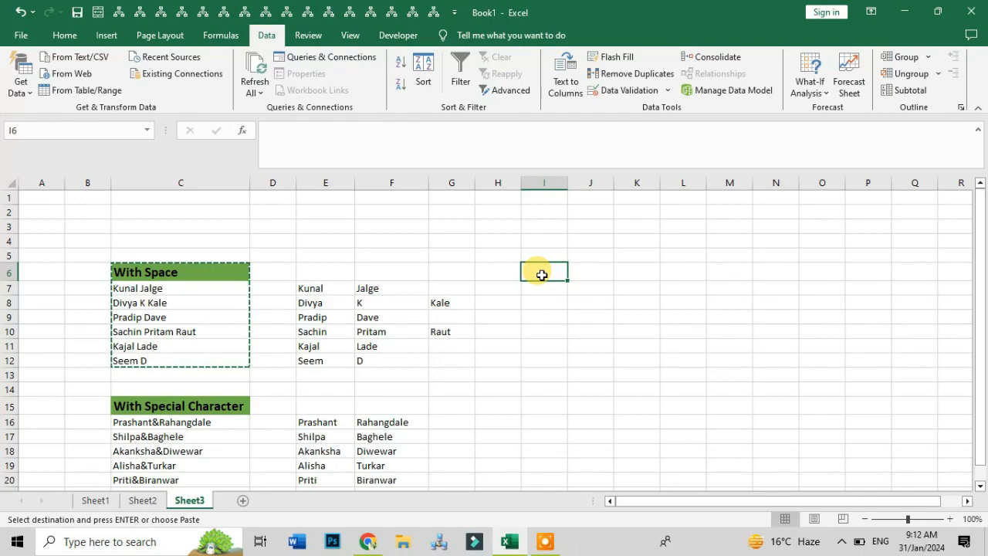
key(ctrl+v)
drag(568, 186, 631, 186)
click(597, 284)
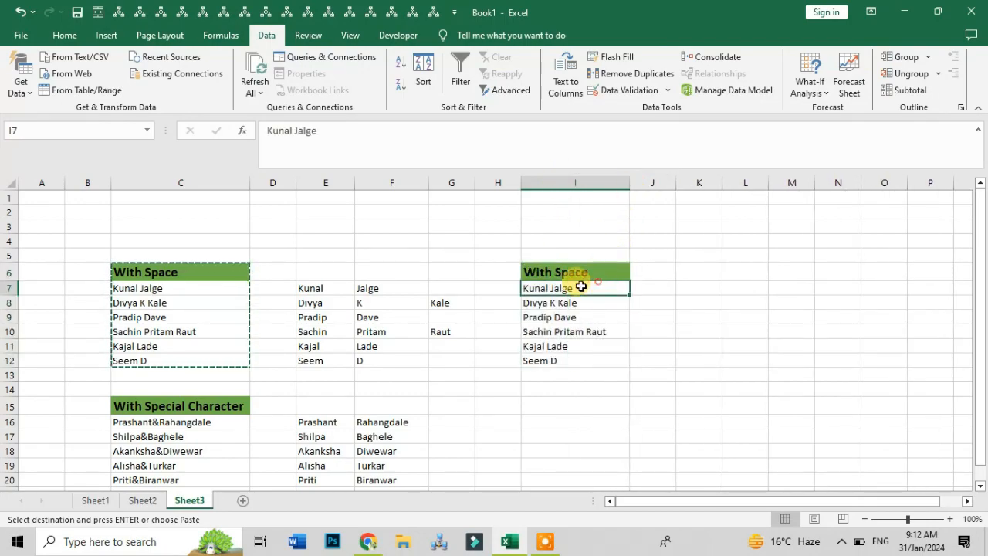
Step: Set up a fixed-width Text to Columns split of I7:I12 with a single column break after the second character
drag(579, 288, 569, 357)
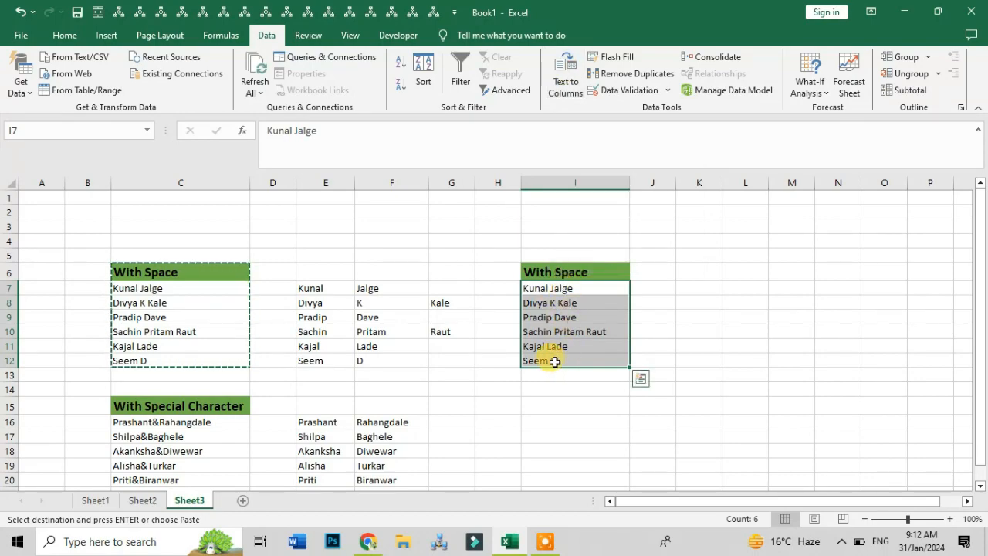
click(562, 85)
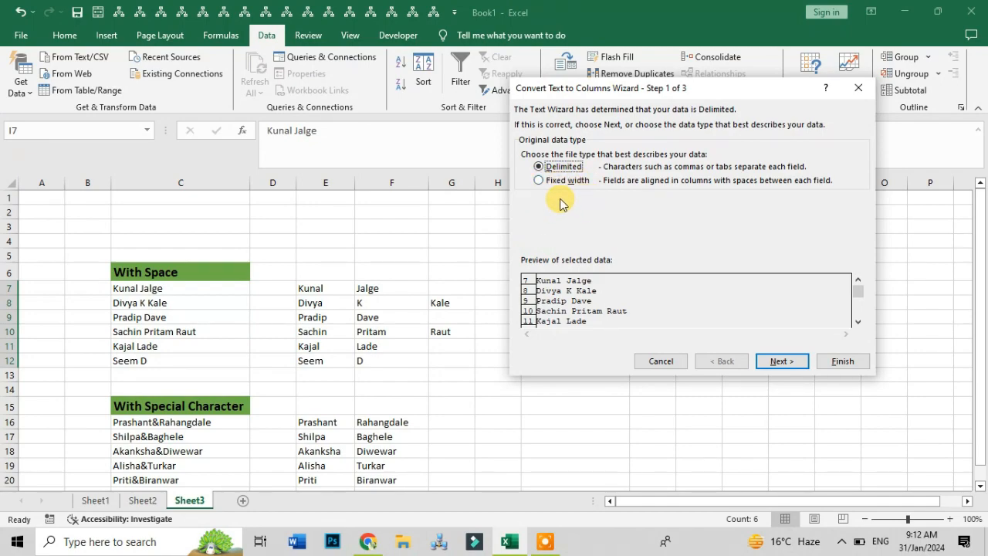
click(539, 180)
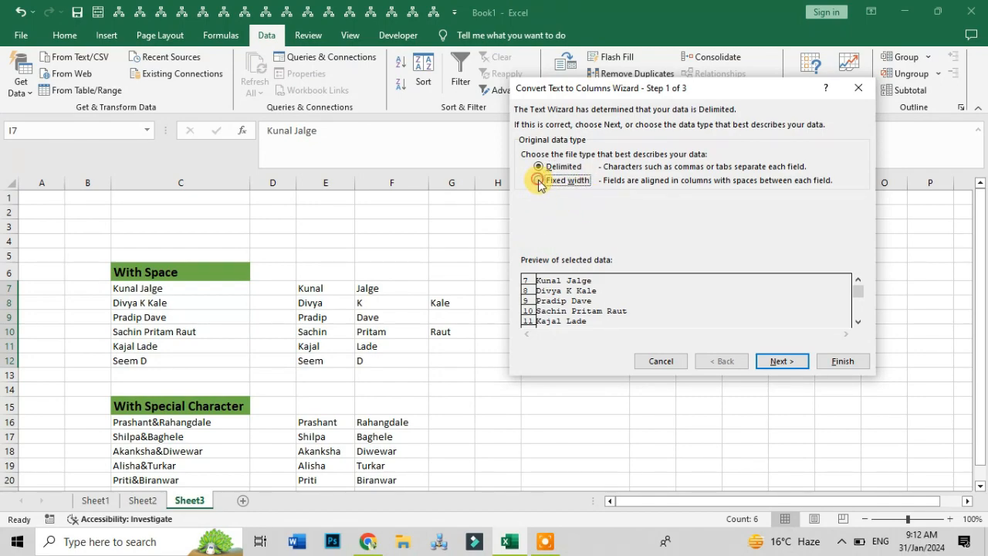
click(782, 361)
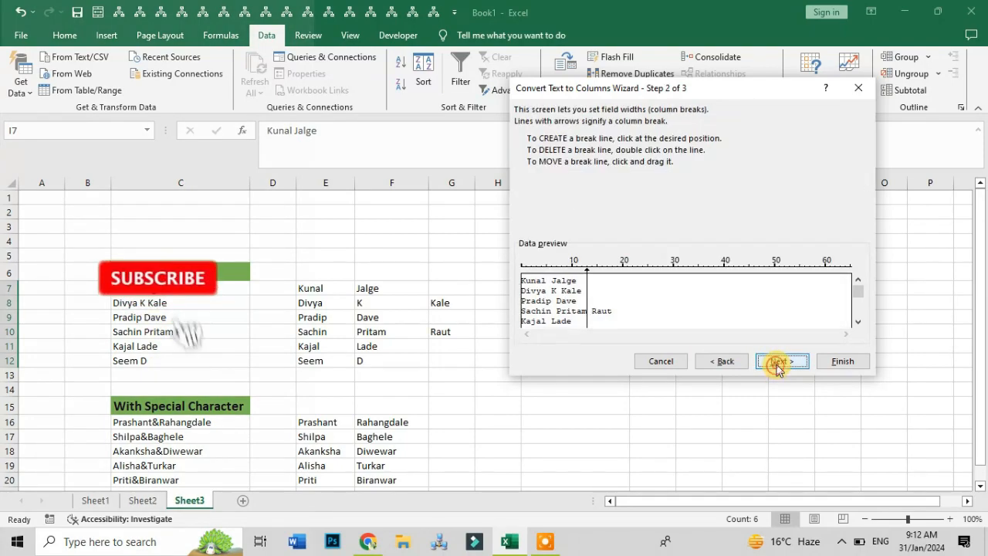
drag(690, 90, 853, 54)
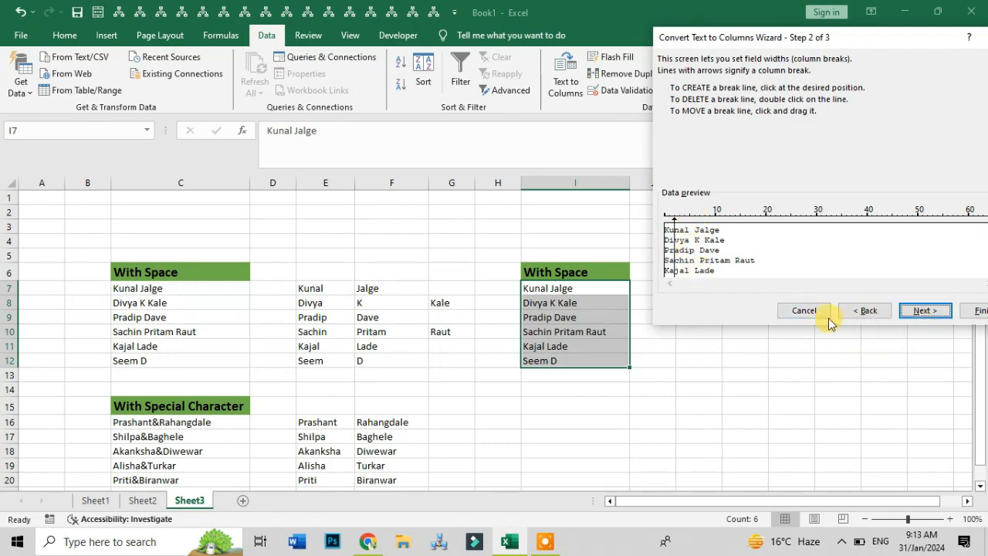
Step: Set cell K7 as the destination of the fixed-width split and complete the conversion
click(914, 311)
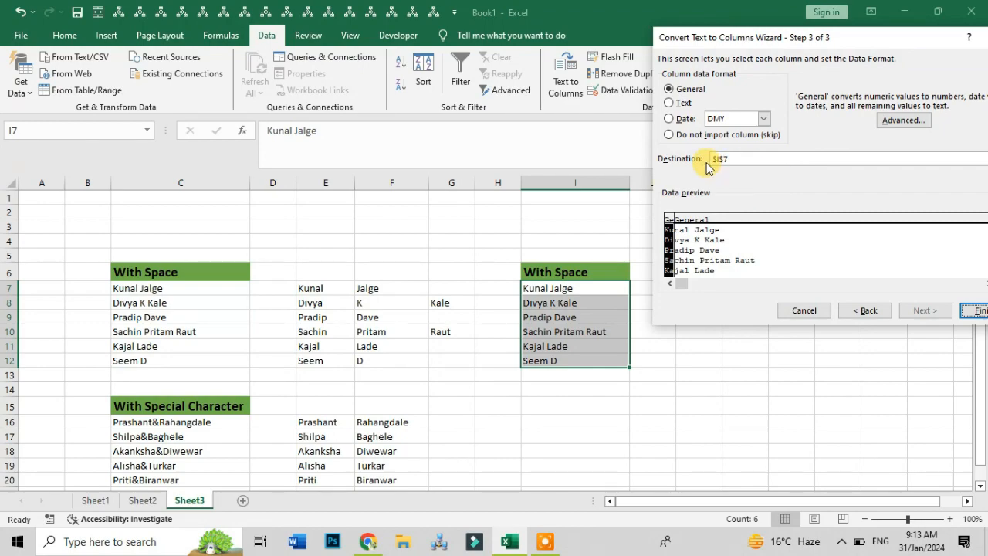
drag(762, 39, 827, 23)
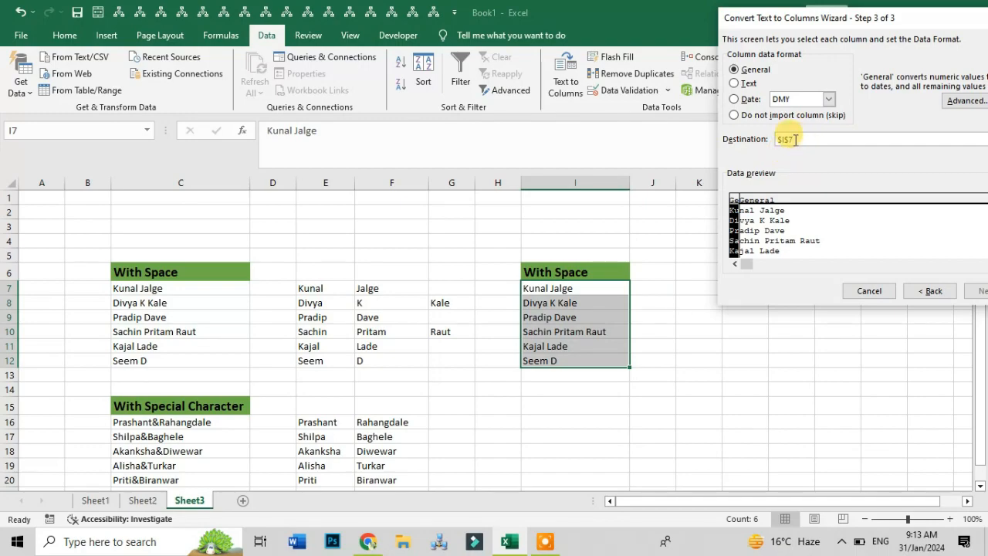
drag(796, 140, 762, 144)
key(BackSpace)
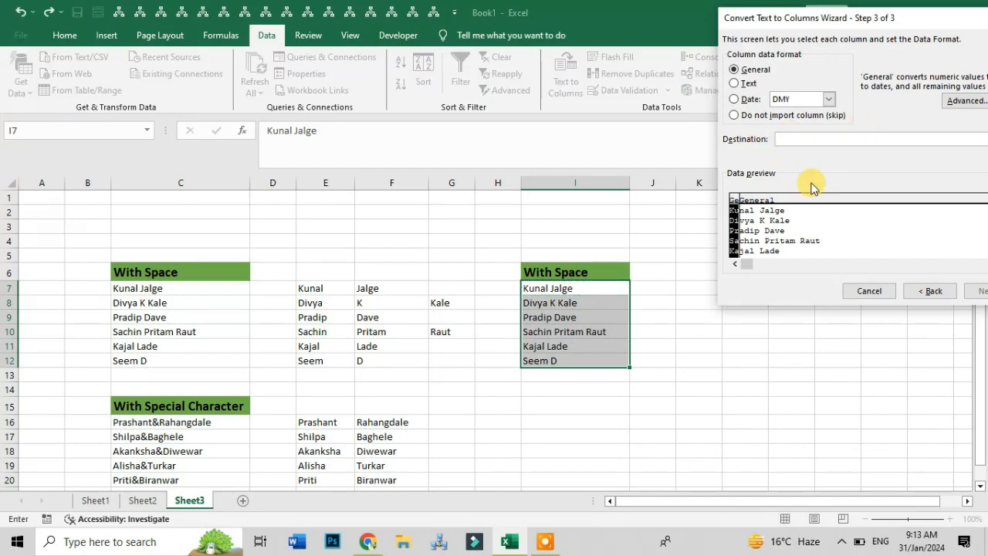
click(689, 286)
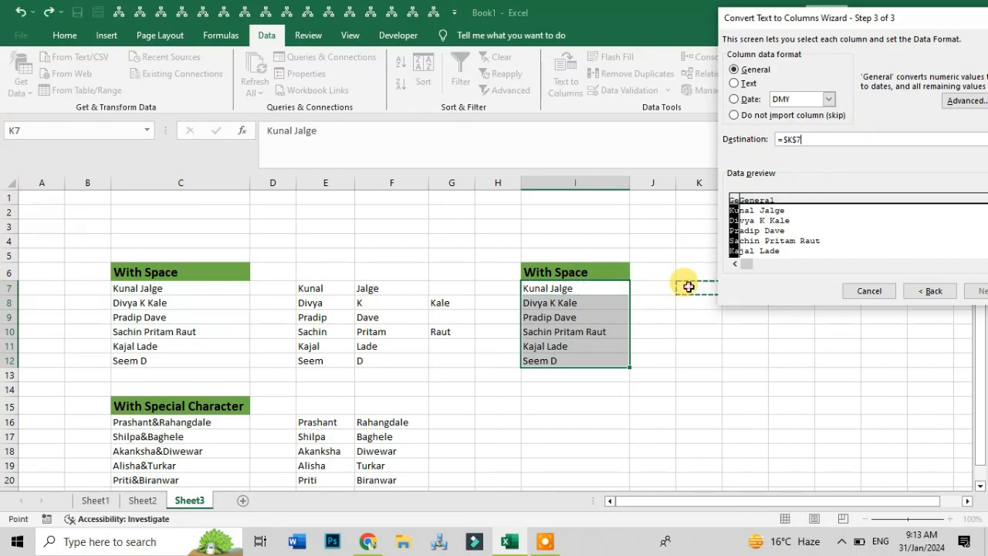
drag(881, 18, 716, 12)
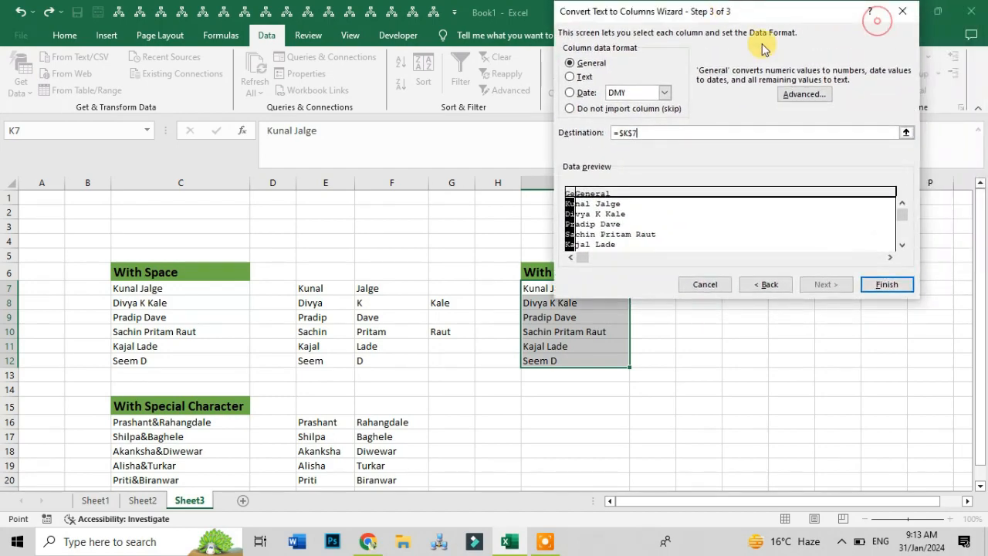
click(884, 284)
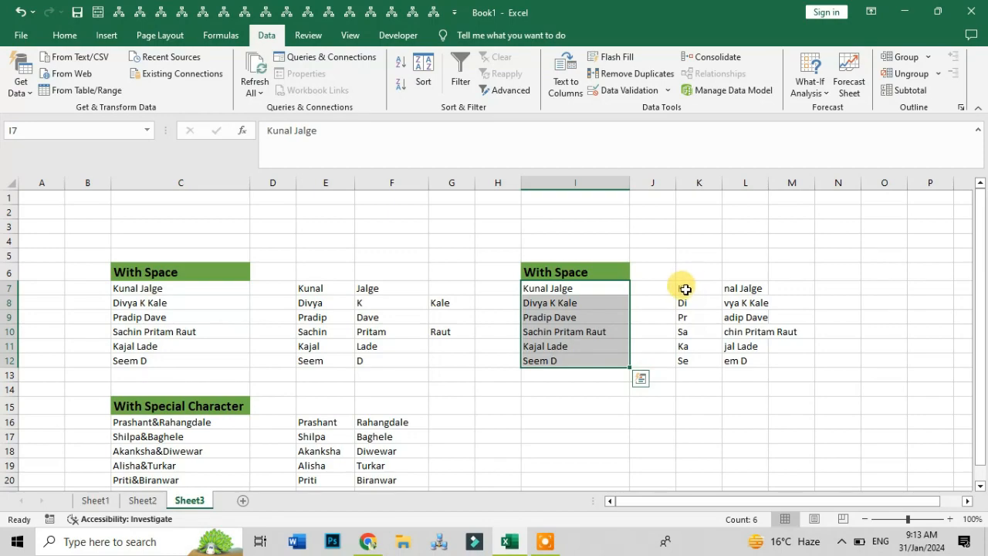
Step: Review the fixed-width split results and clear them from K7:L12
drag(686, 288, 701, 363)
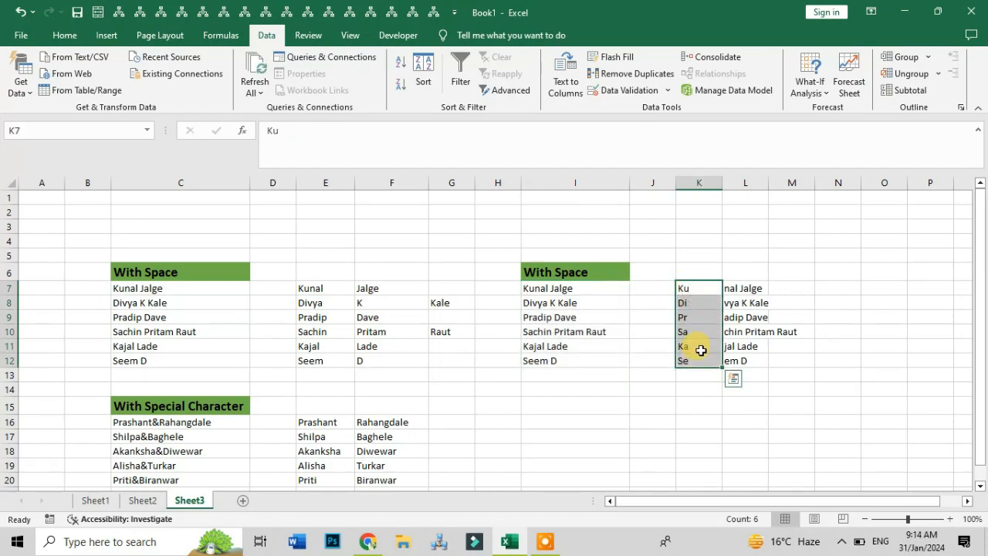
click(715, 289)
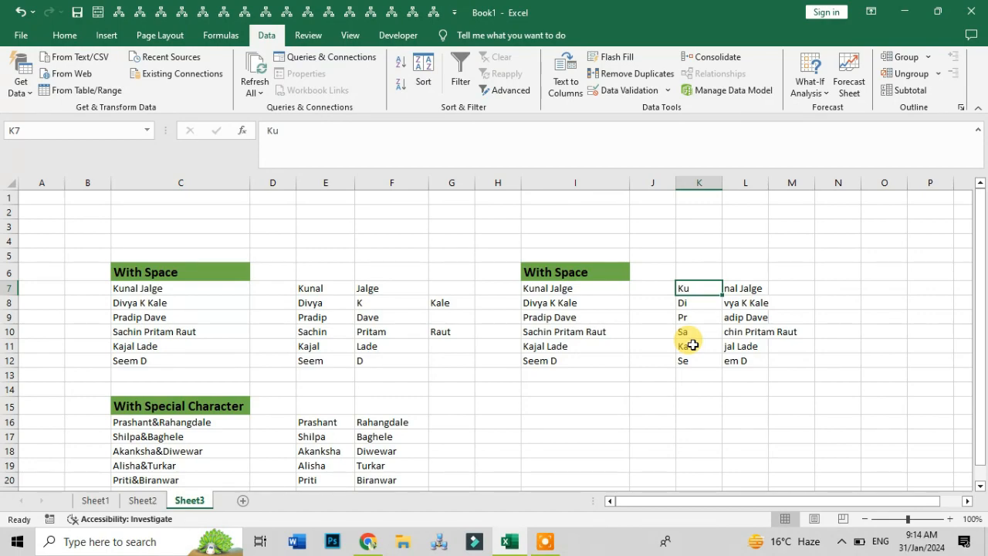
drag(695, 284, 750, 357)
key(Delete)
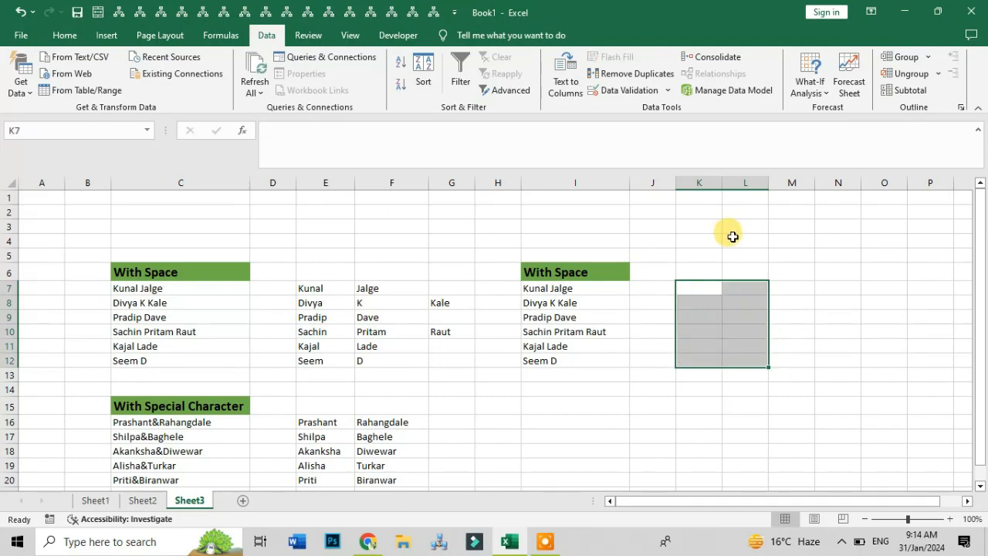
Step: Set up a fixed-width Text to Columns split of I7:I12 with column breaks after the second and seventh characters
drag(581, 291, 581, 359)
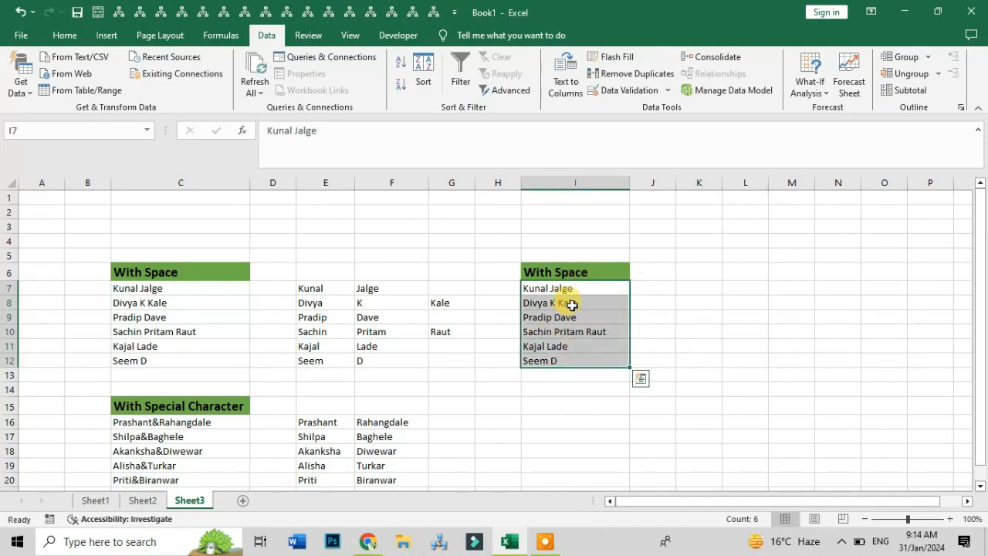
click(566, 81)
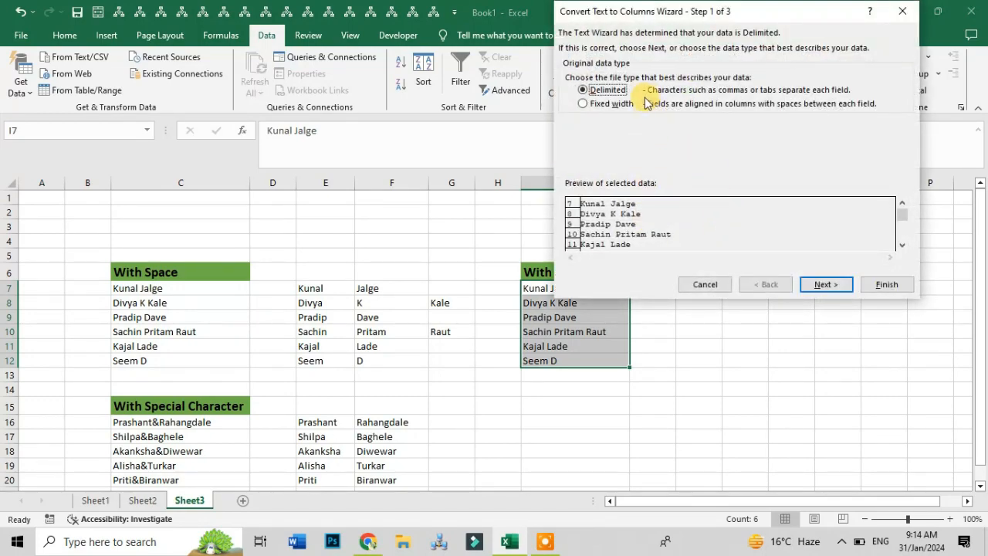
click(596, 103)
click(806, 287)
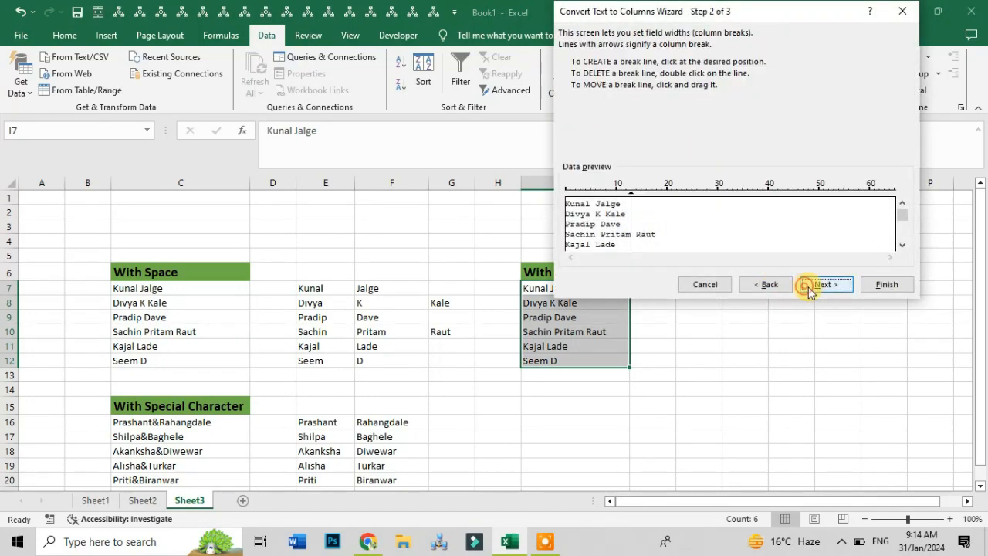
double_click(631, 245)
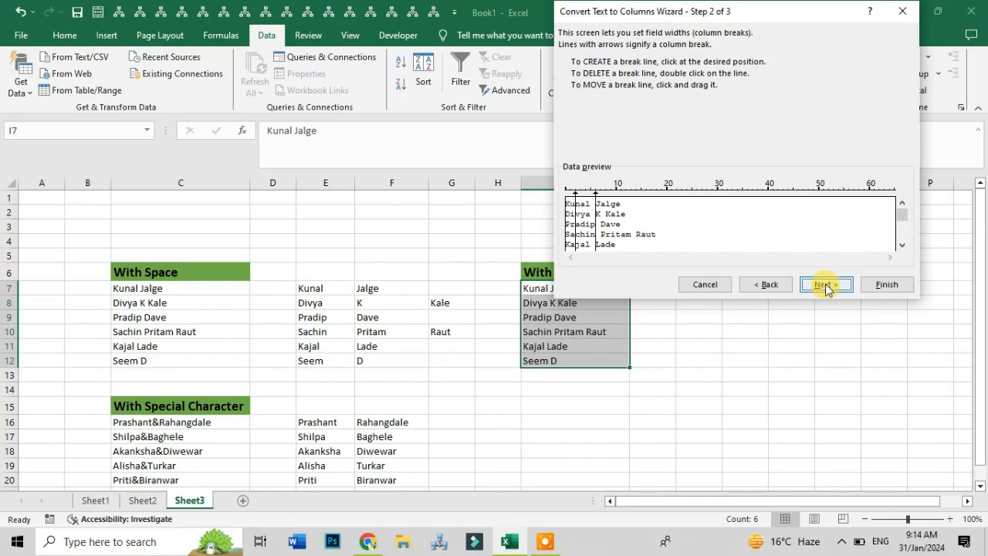
drag(595, 194, 602, 193)
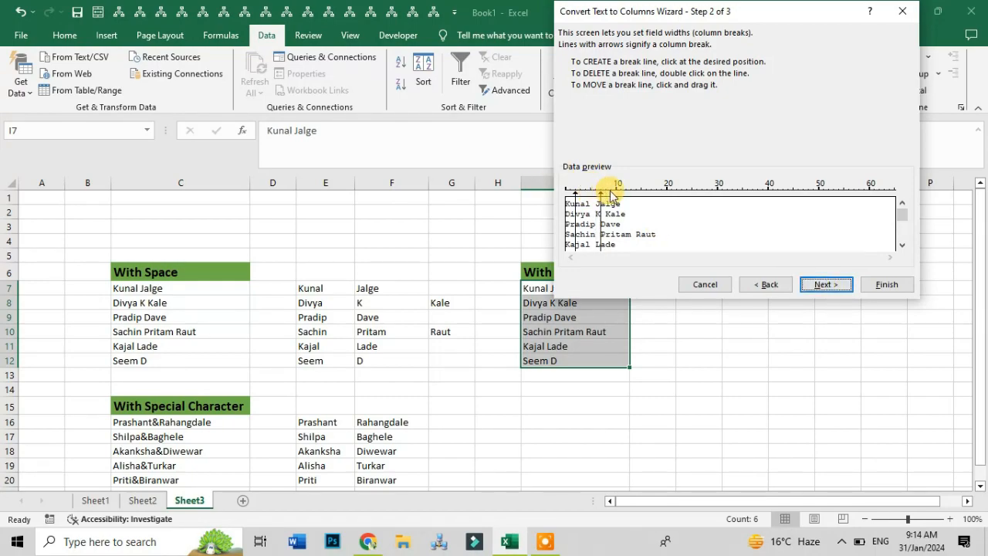
click(824, 285)
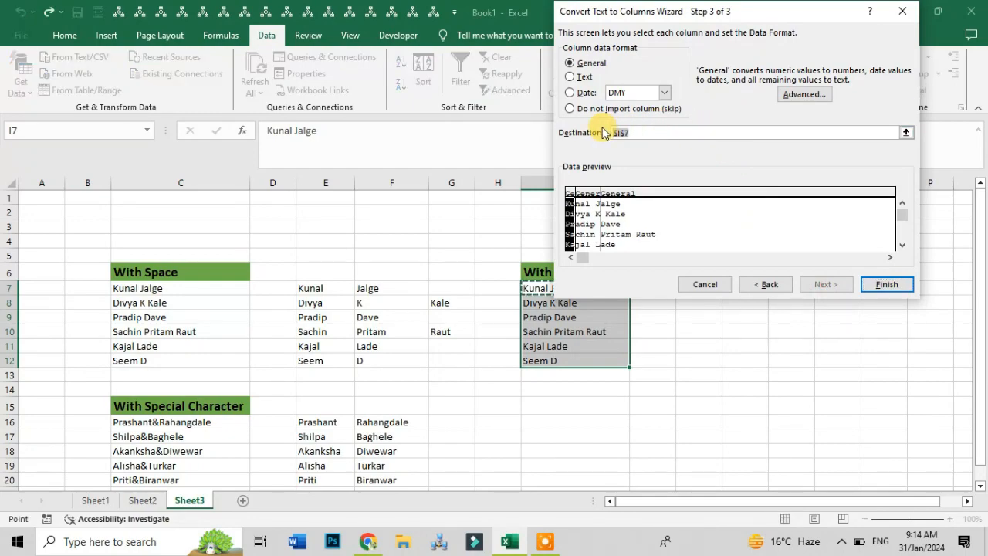
Step: Complete the two-break fixed-width split with cell K7 as its destination and select the output range K7:M12
drag(648, 11, 247, 12)
click(686, 287)
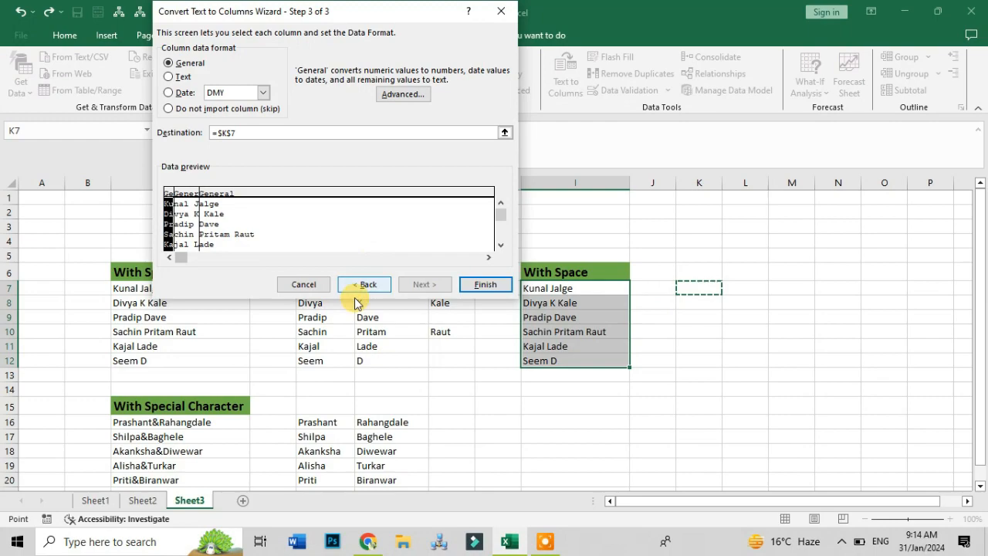
click(482, 287)
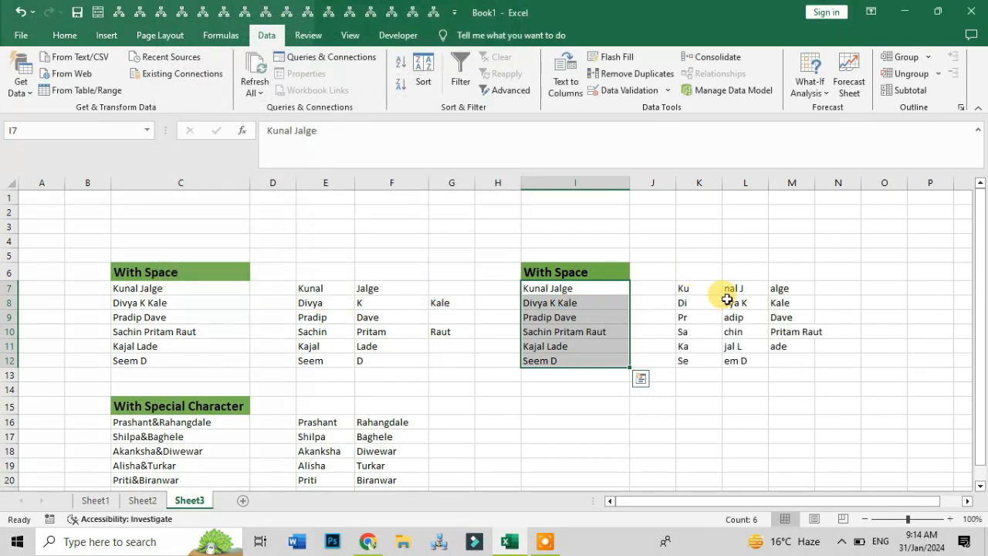
drag(701, 287, 790, 357)
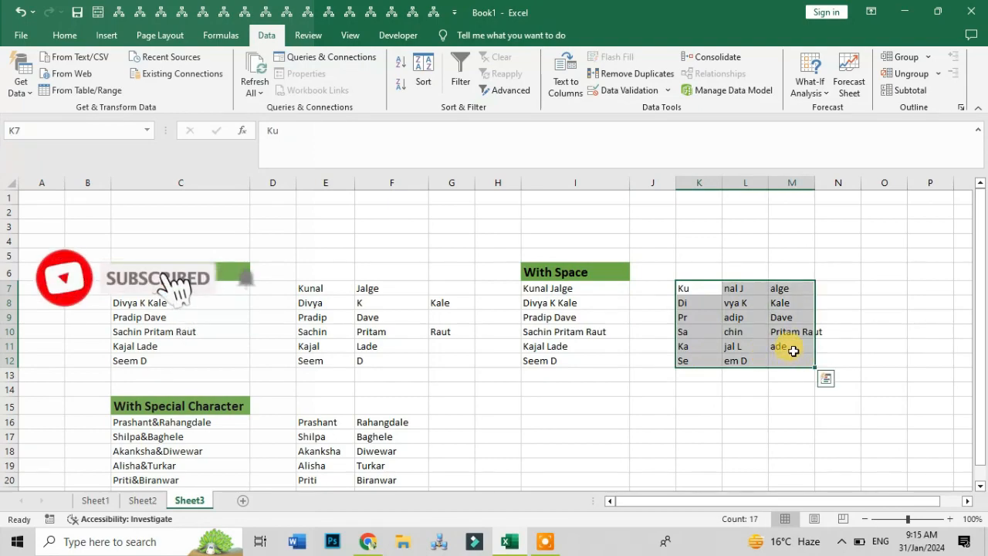